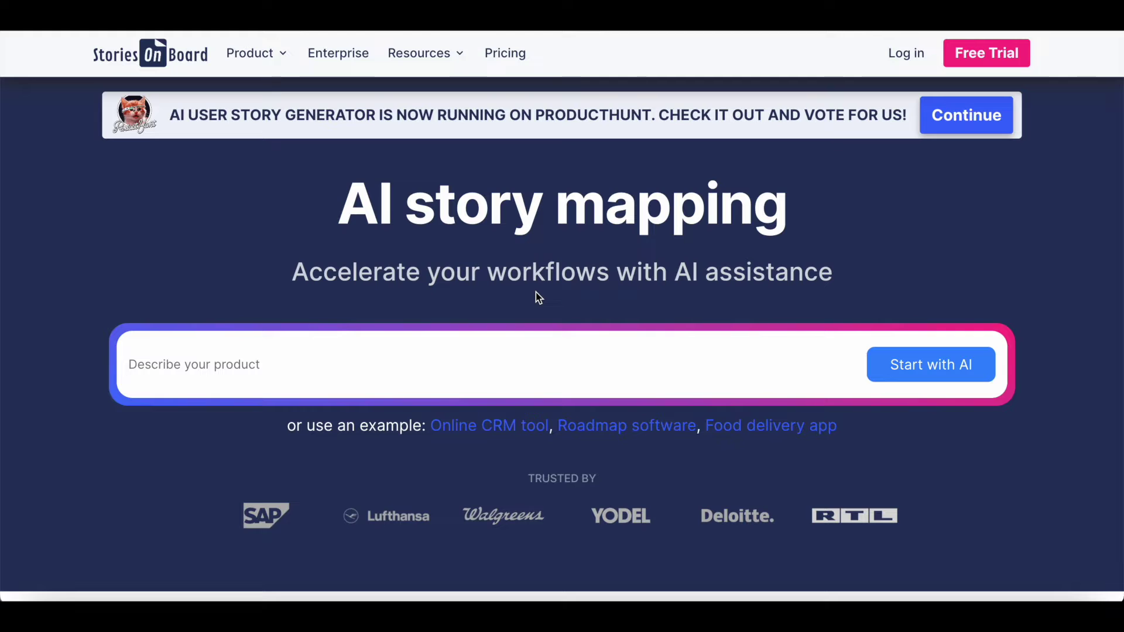
- Generate an AI story map from a description of an eCommerce platform with merchants, category browsing, reviews, real-time delivery tracking, recommendations, schedule ordering and secure payment
{"action": "left_click", "coordinate": [421, 356]}
{"action": "type", "text": "An eCommerce platform that connects users with a wide range of merchants selling their products on the webshop. It enables visitors to browse products in many categories, read reviews, and order items with real-time tracking of their delivery. The site offers personalized recommendations, schedule ordering, and a secure payment system for convenient and efficient shopping experiences."}
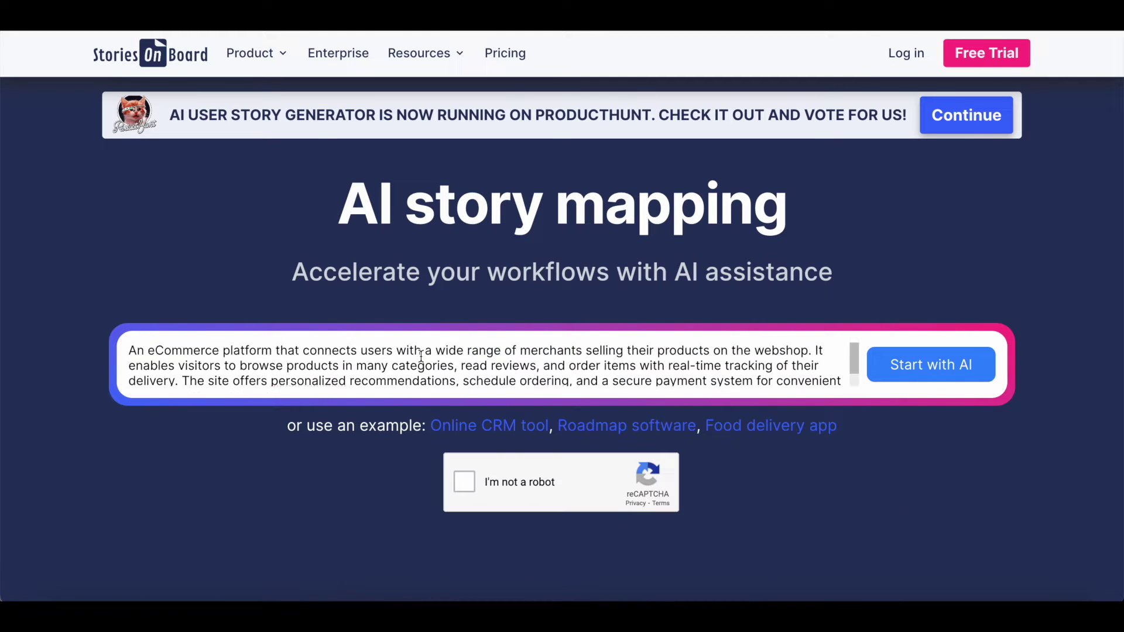
{"action": "left_click", "coordinate": [465, 481]}
{"action": "left_click", "coordinate": [924, 376]}
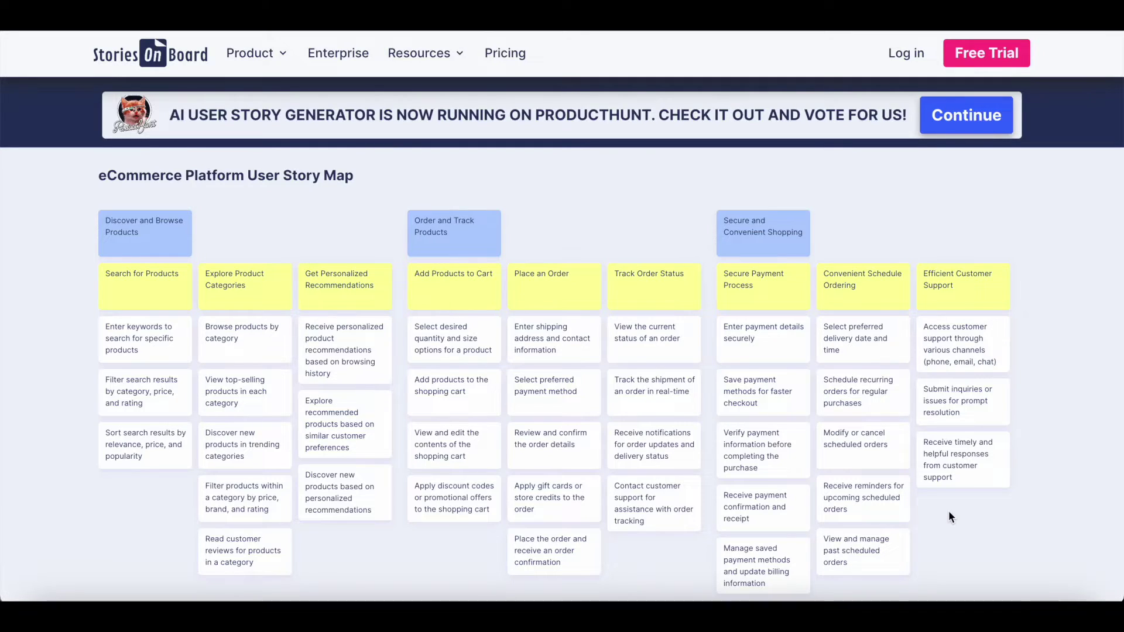
- Sign up for the free trial with the workspace address prowebshop to save the story map, and dismiss the welcome introduction
{"action": "scroll", "coordinate": [949, 513], "scroll_direction": "down", "scroll_amount": 2}
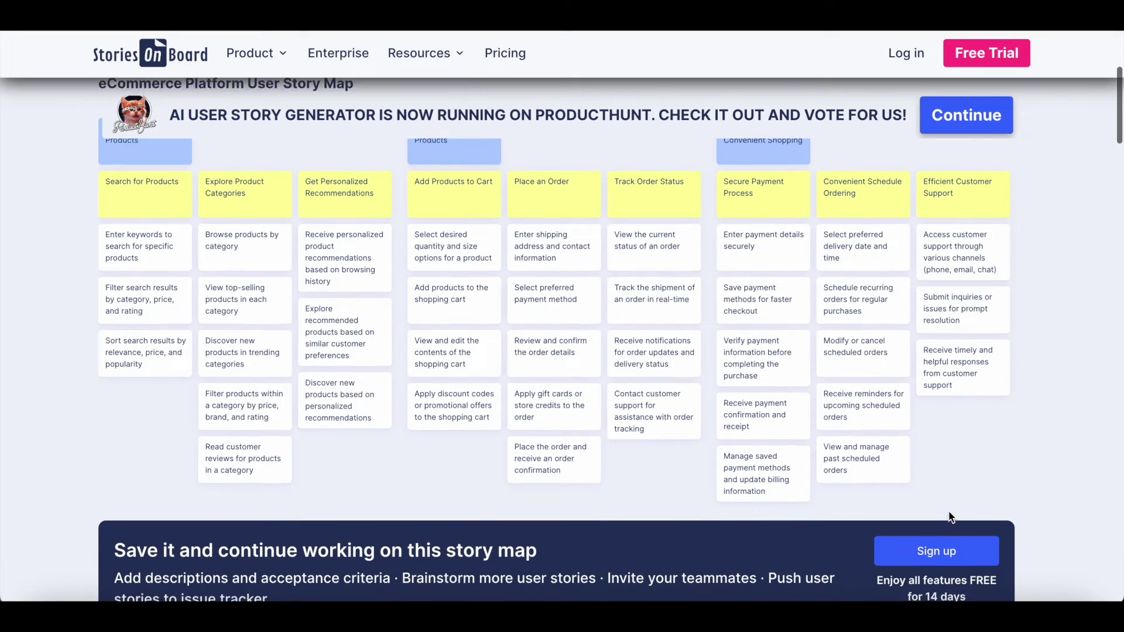
{"action": "scroll", "coordinate": [948, 518], "scroll_direction": "down", "scroll_amount": 1}
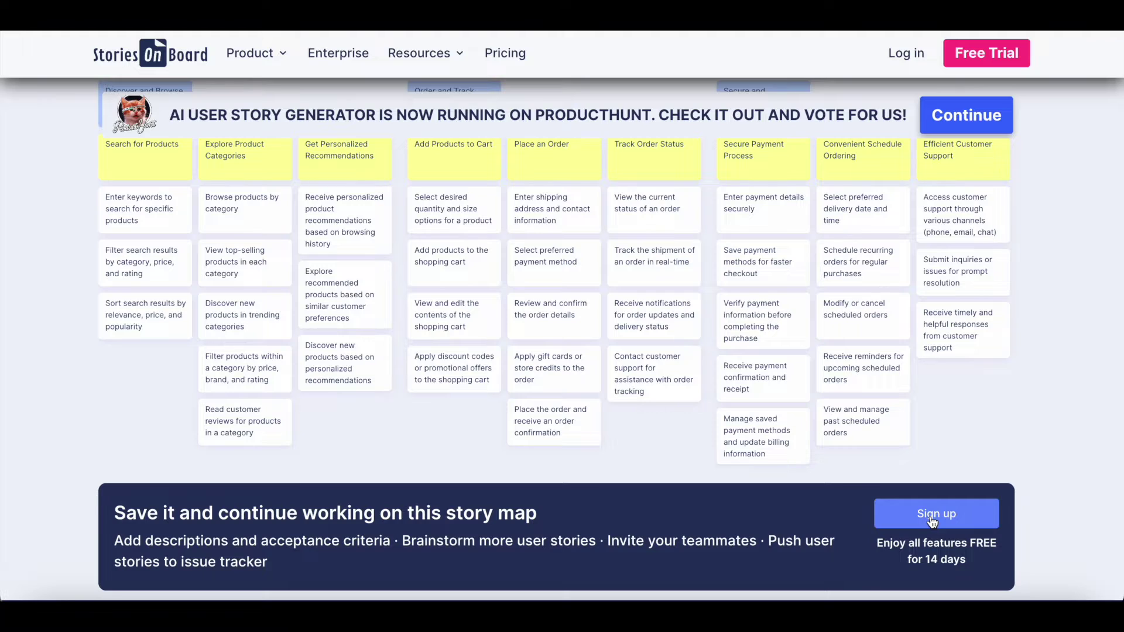
{"action": "left_click", "coordinate": [932, 517]}
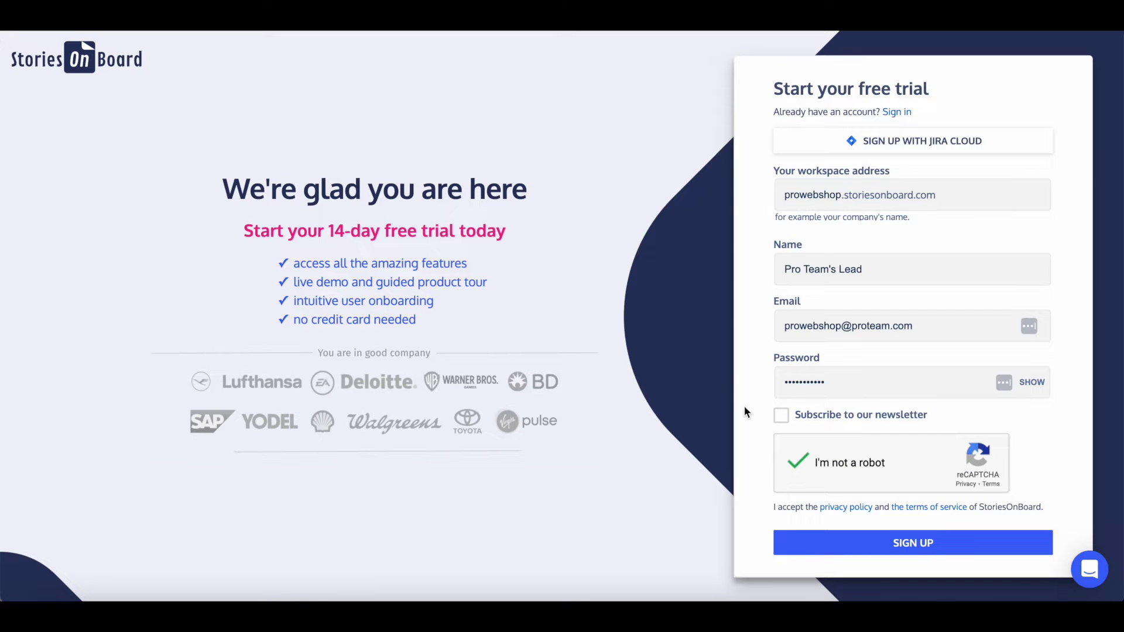
{"action": "left_click", "coordinate": [893, 540]}
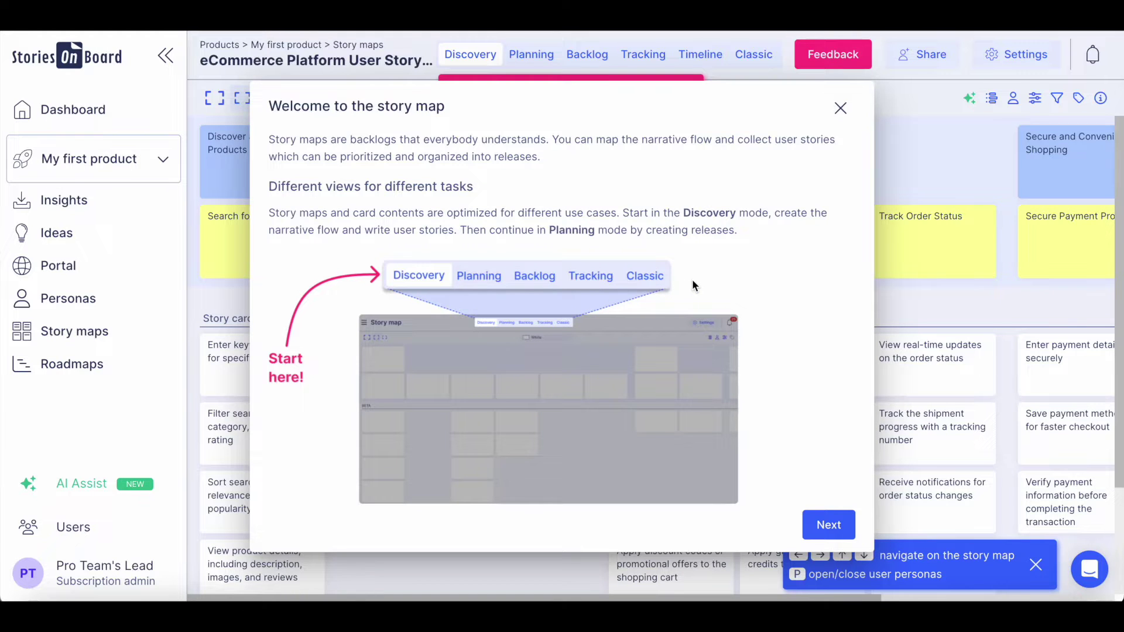
{"action": "key", "text": "Escape"}
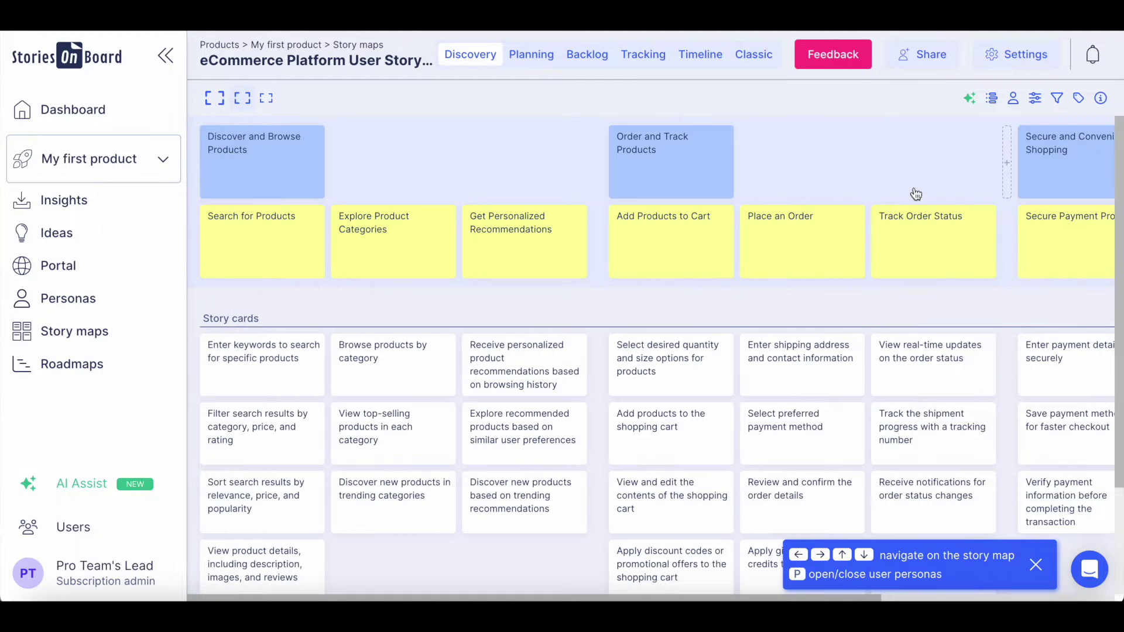
- Look through the available personas and examine the eCommerce administrator's roles, needs and goals
{"action": "left_click", "coordinate": [1013, 98]}
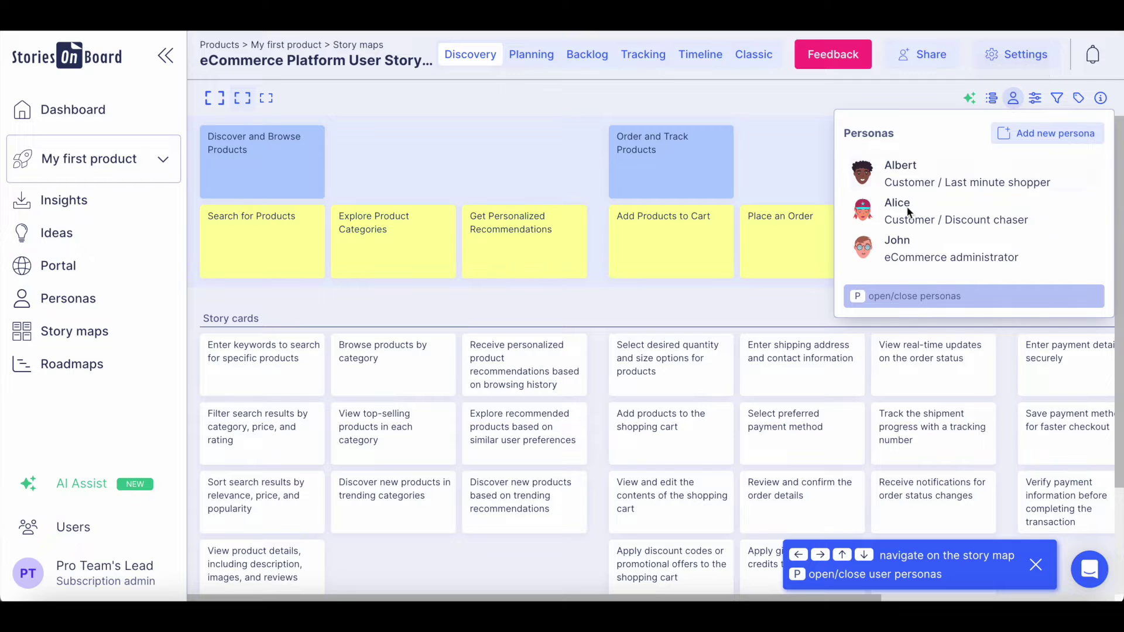
{"action": "left_click", "coordinate": [911, 262]}
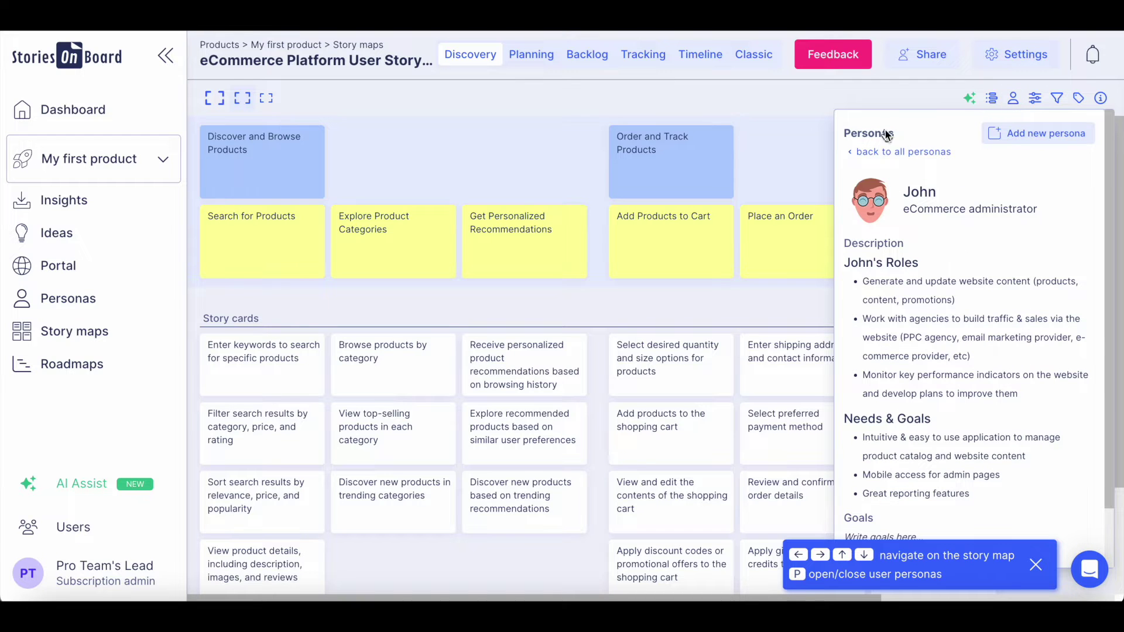
{"action": "left_click", "coordinate": [888, 154]}
{"action": "left_click", "coordinate": [729, 126]}
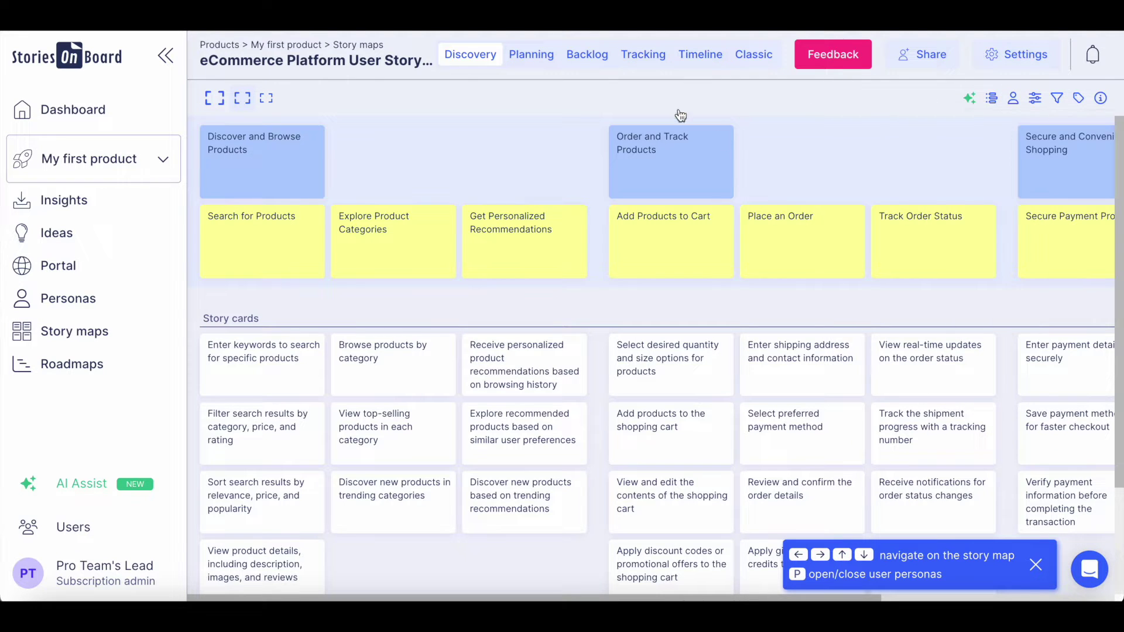
- Assign the Customer / Discount chaser persona to the "Discover and Browse Products" goal
{"action": "left_click", "coordinate": [321, 128]}
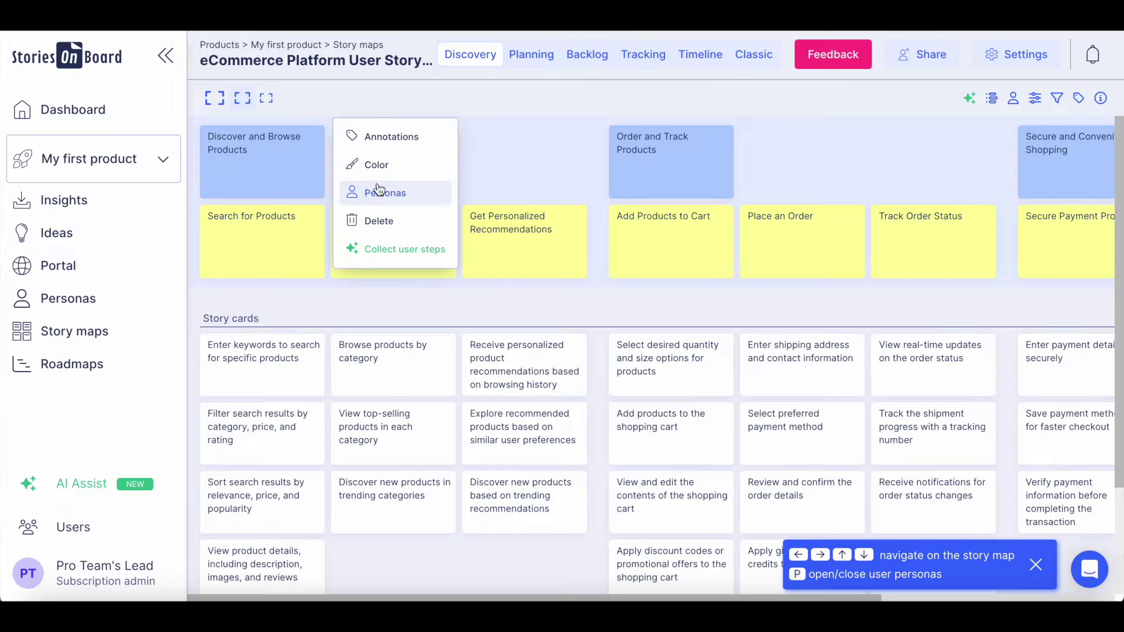
{"action": "left_click", "coordinate": [389, 195]}
{"action": "left_click", "coordinate": [433, 185]}
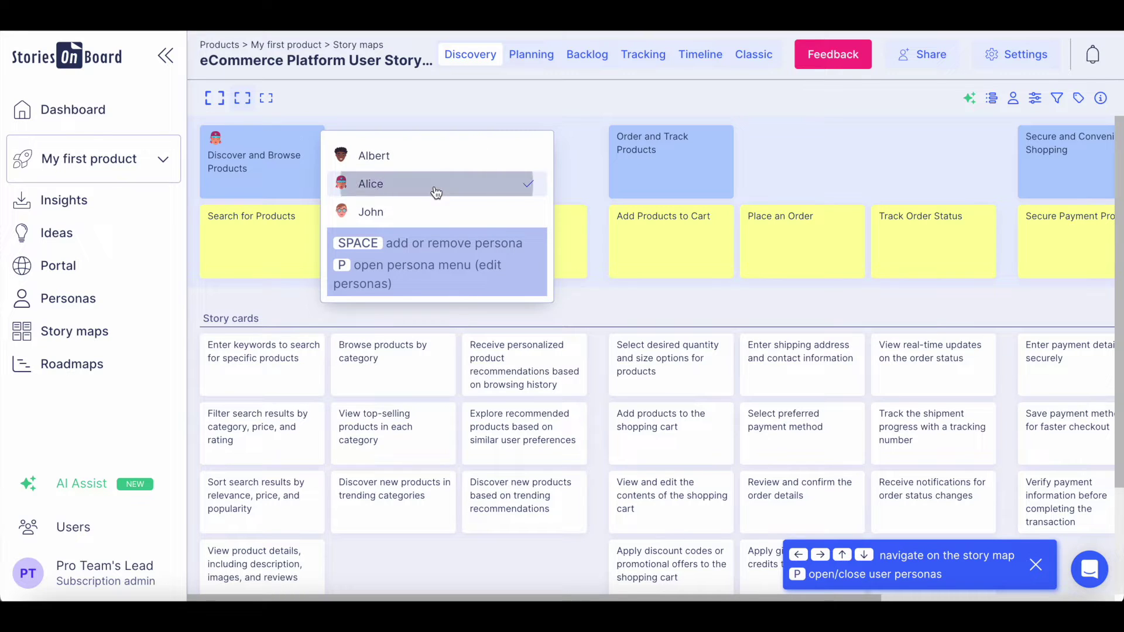
{"action": "left_click", "coordinate": [596, 104]}
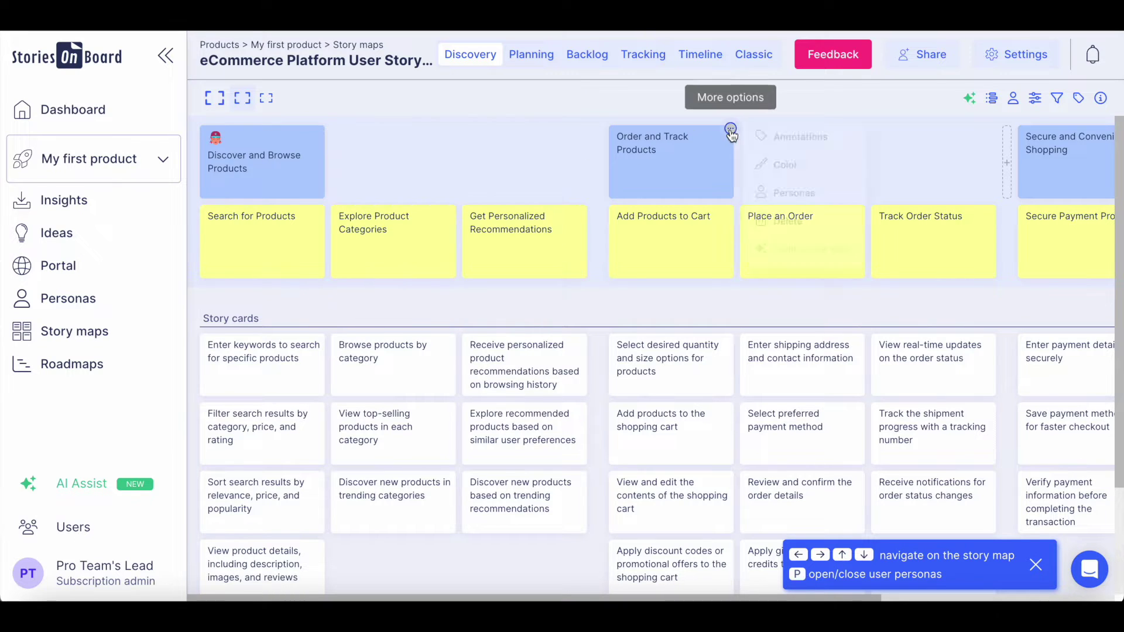
- Assign the Discount chaser and Last minute shopper personas to the "Order and Track Products" goal
{"action": "left_click", "coordinate": [730, 129]}
{"action": "left_click", "coordinate": [810, 194]}
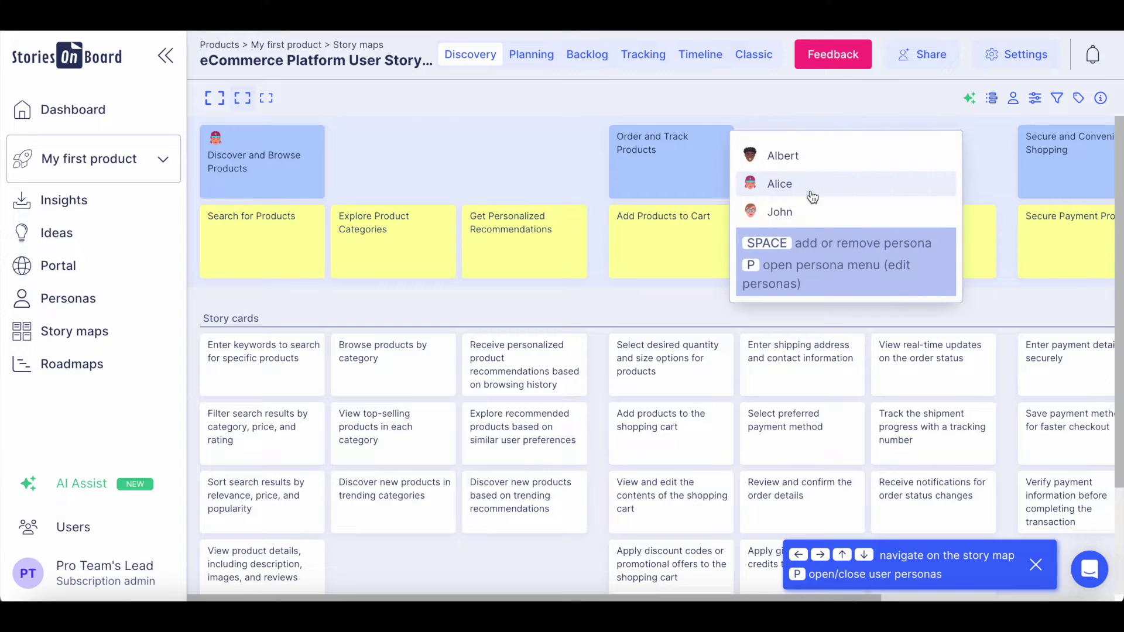
{"action": "left_click", "coordinate": [790, 198]}
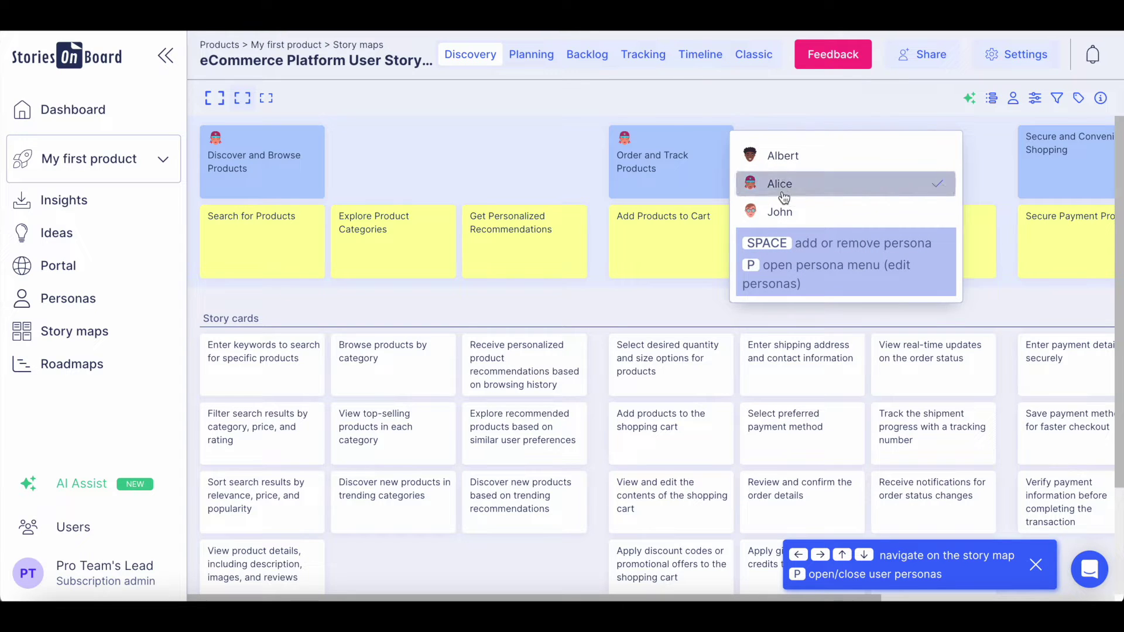
{"action": "left_click", "coordinate": [794, 157]}
{"action": "left_click", "coordinate": [653, 95]}
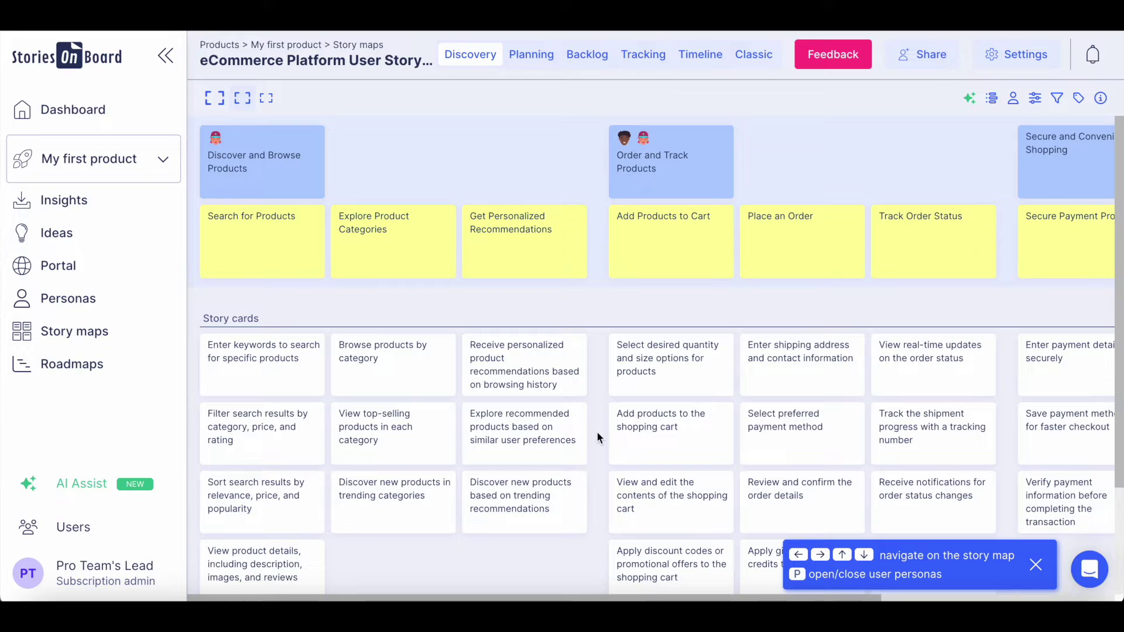
- Review the board's product description, its key features and the optional product information in the editing form, leaving without saving
{"action": "mouse_move", "coordinate": [598, 166]}
{"action": "mouse_move", "coordinate": [518, 556]}
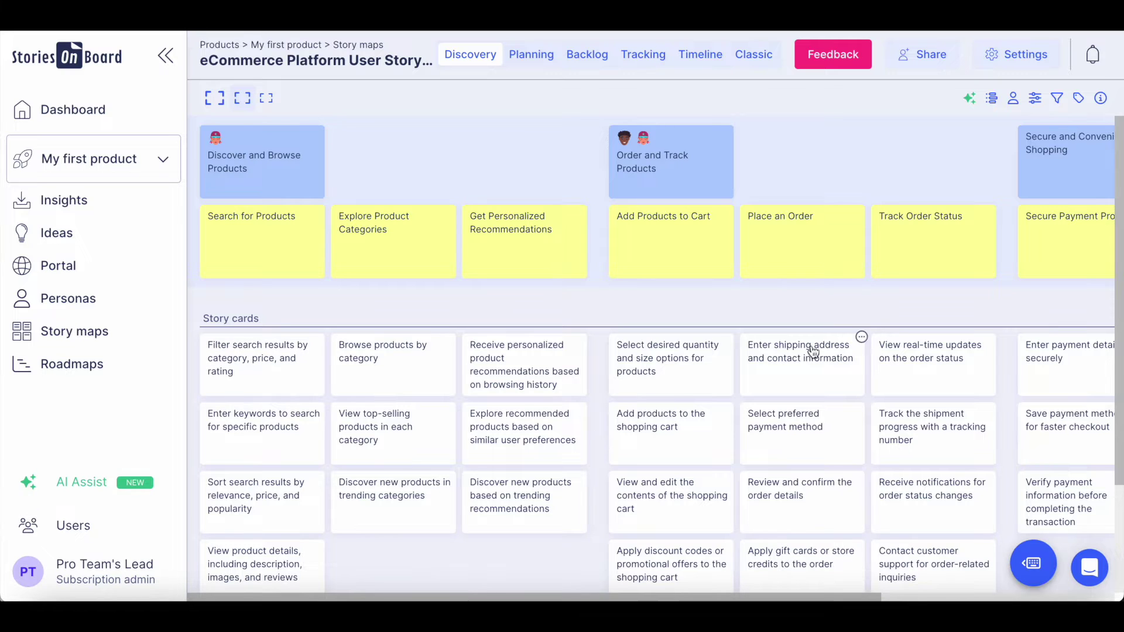
{"action": "left_click", "coordinate": [1097, 100]}
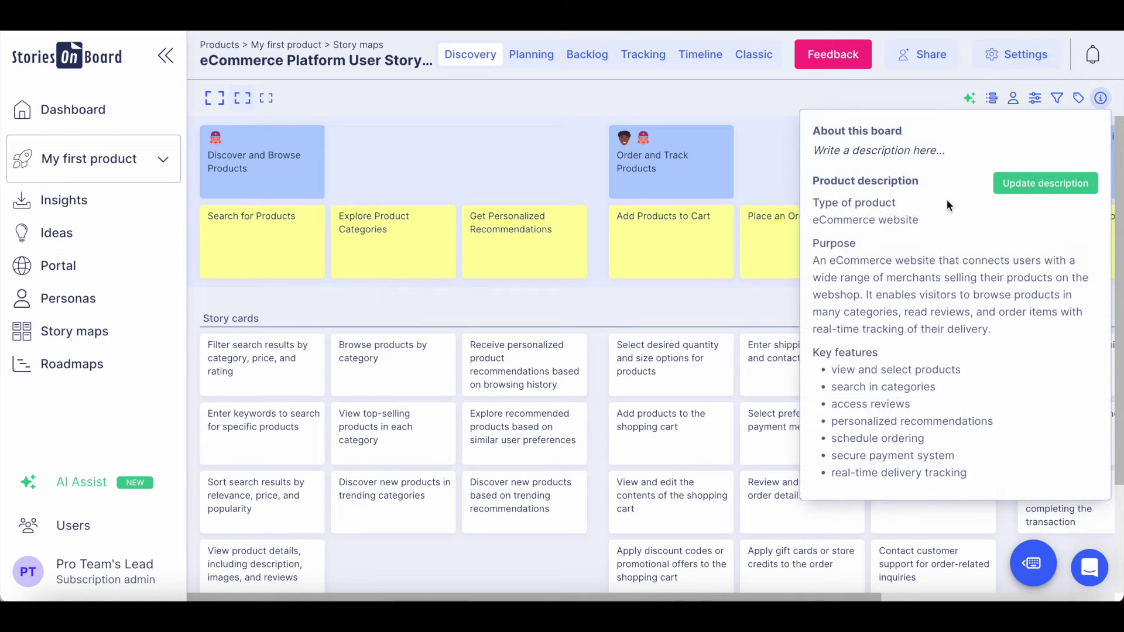
{"action": "left_click", "coordinate": [1046, 184]}
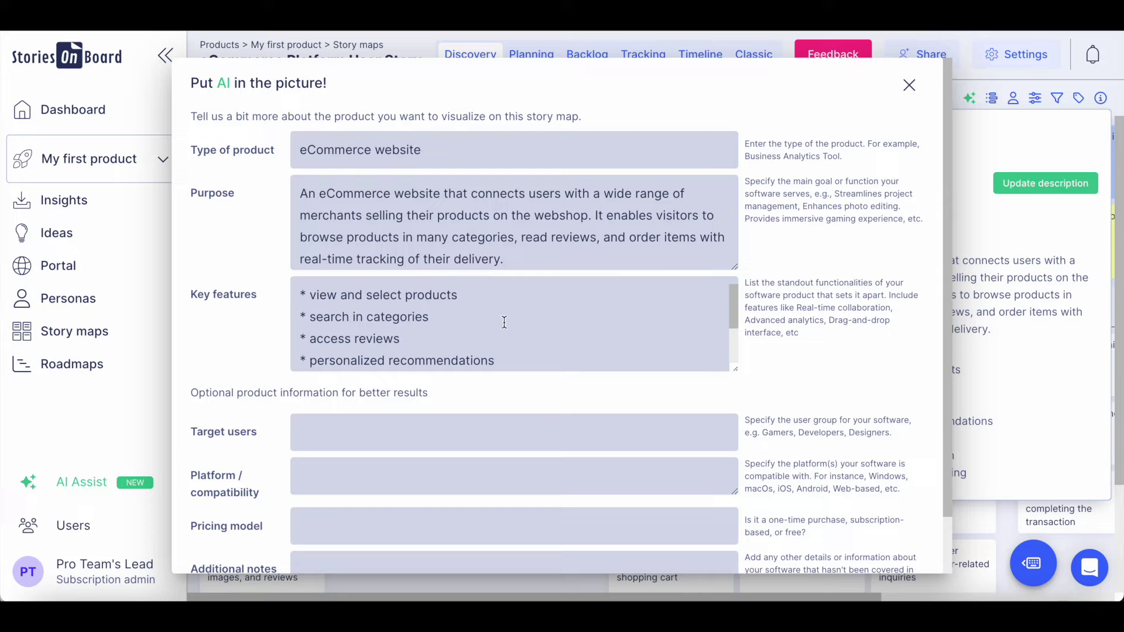
{"action": "scroll", "coordinate": [504, 323], "scroll_direction": "down", "scroll_amount": 2}
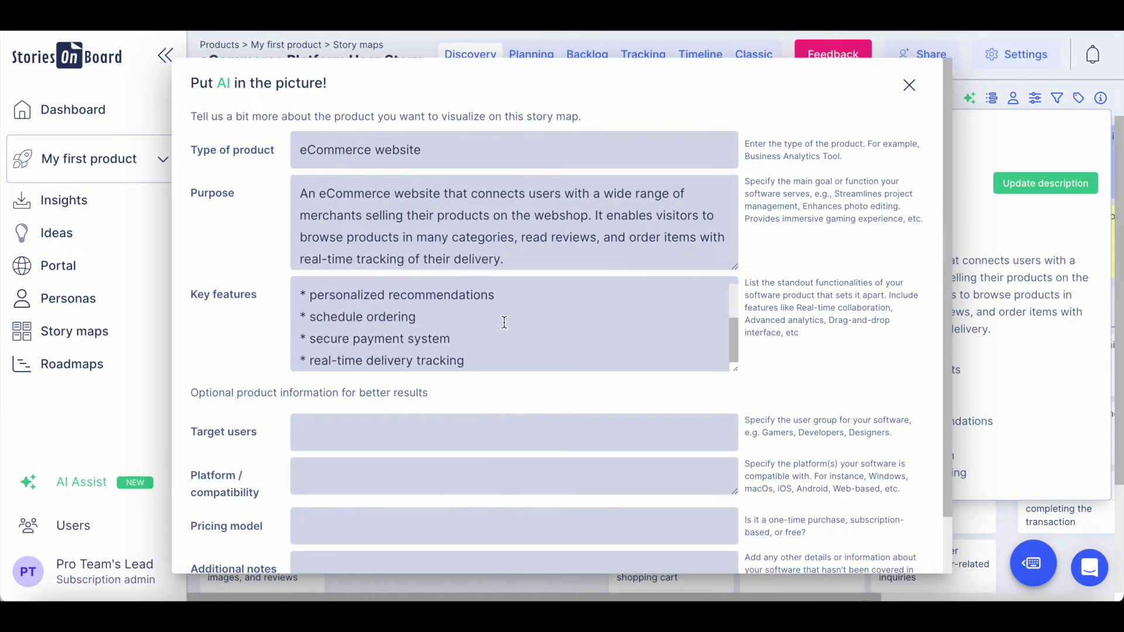
{"action": "scroll", "coordinate": [504, 405], "scroll_direction": "down", "scroll_amount": 1}
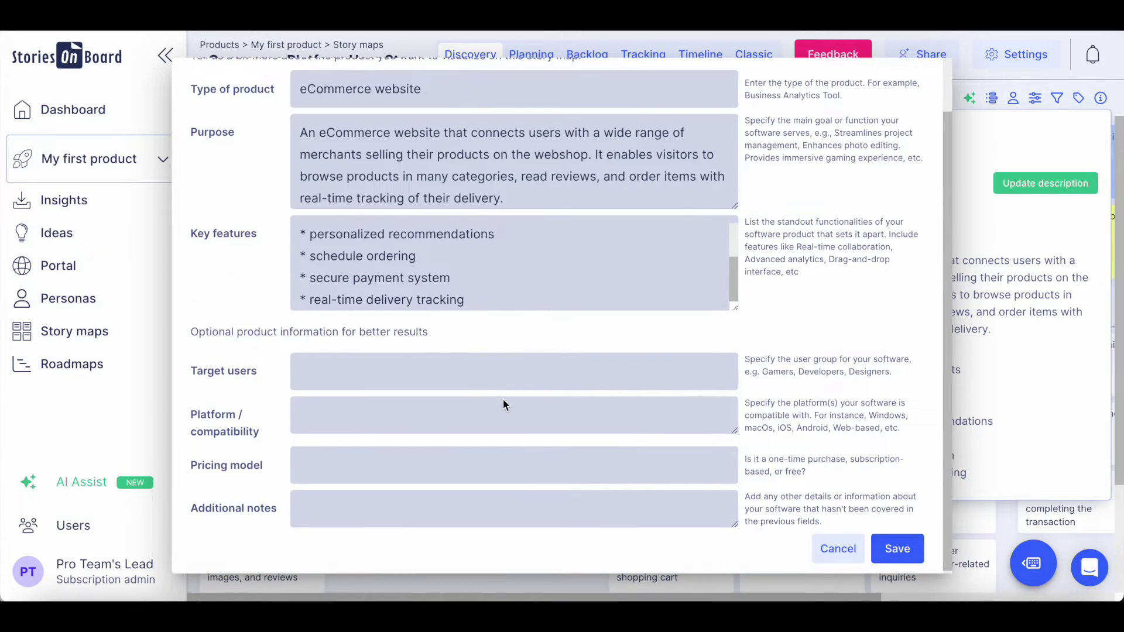
{"action": "left_click", "coordinate": [830, 557]}
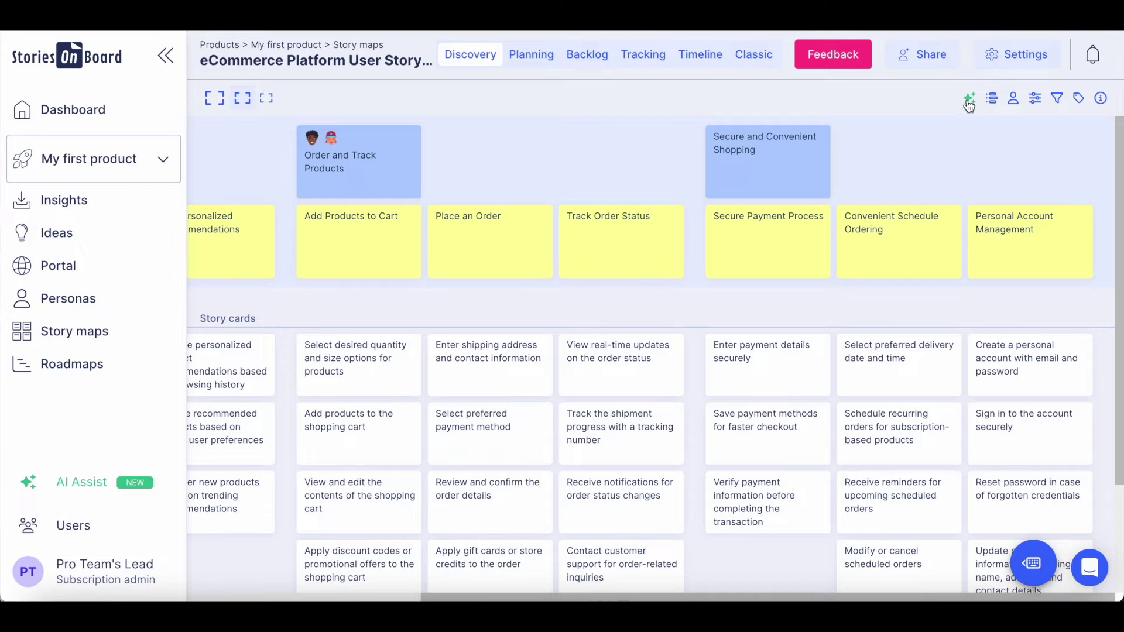
- Collect user goals with AI Assist and add "Manage User Account", "Explore Product Reviews" and "Receive Personalized Recommendations" to the story map
{"action": "left_click", "coordinate": [969, 100]}
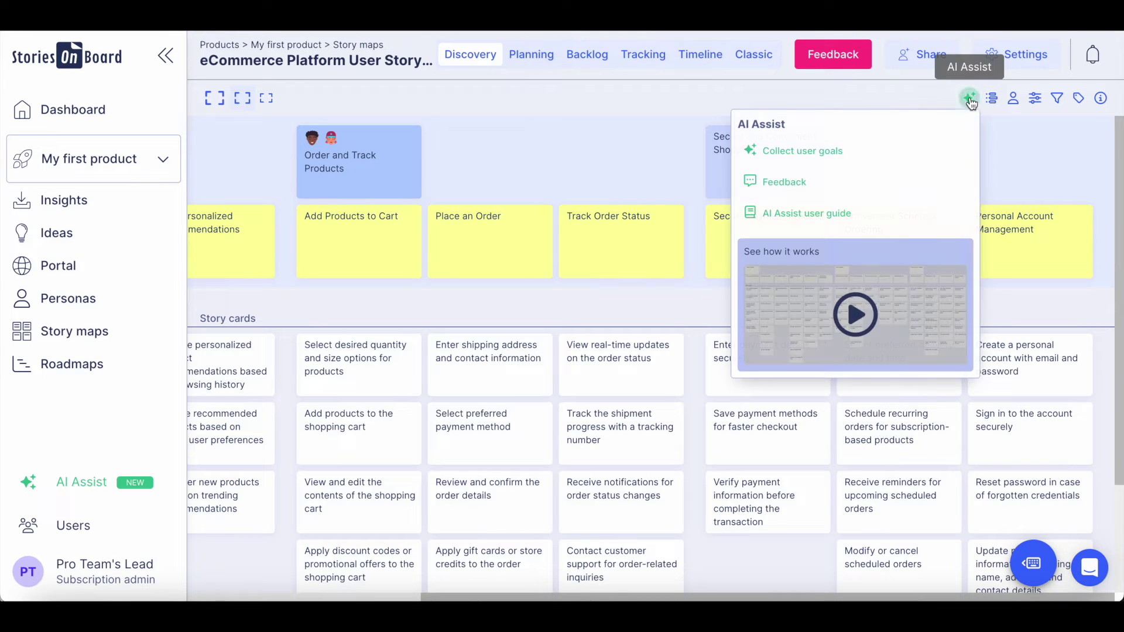
{"action": "left_click", "coordinate": [857, 162]}
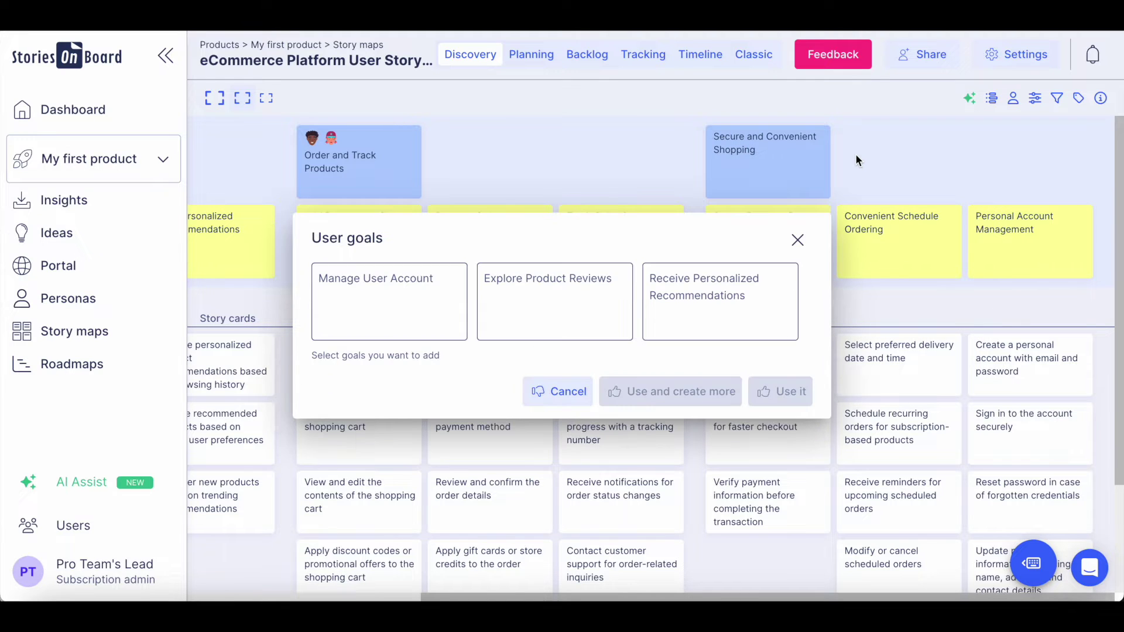
{"action": "left_click", "coordinate": [393, 307]}
{"action": "left_click", "coordinate": [581, 300]}
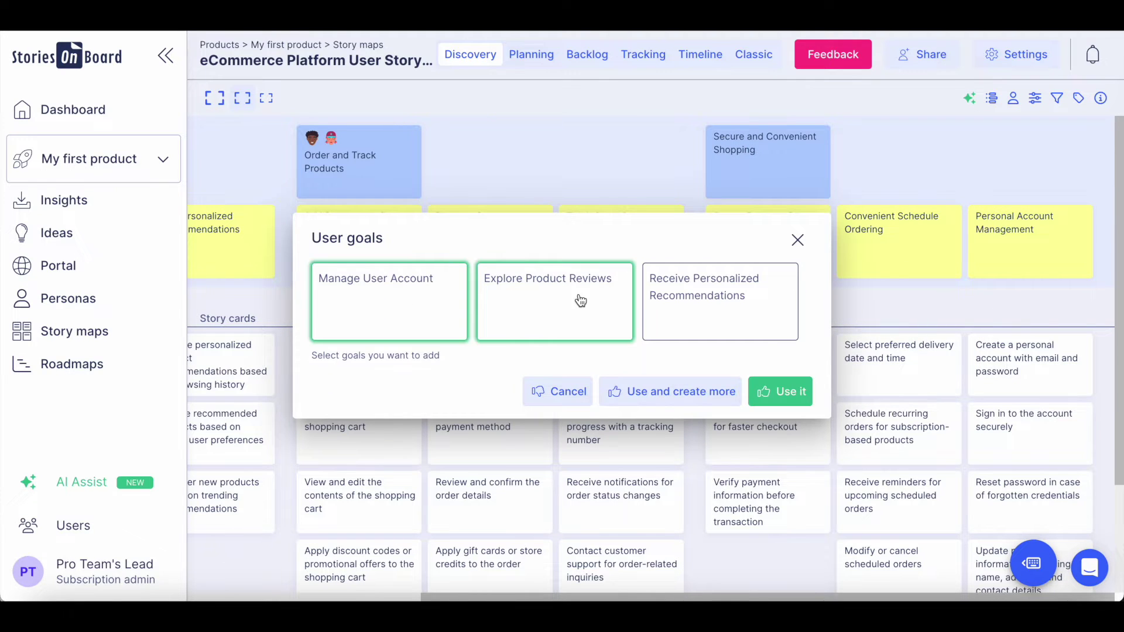
{"action": "left_click", "coordinate": [715, 305]}
{"action": "left_click", "coordinate": [782, 384]}
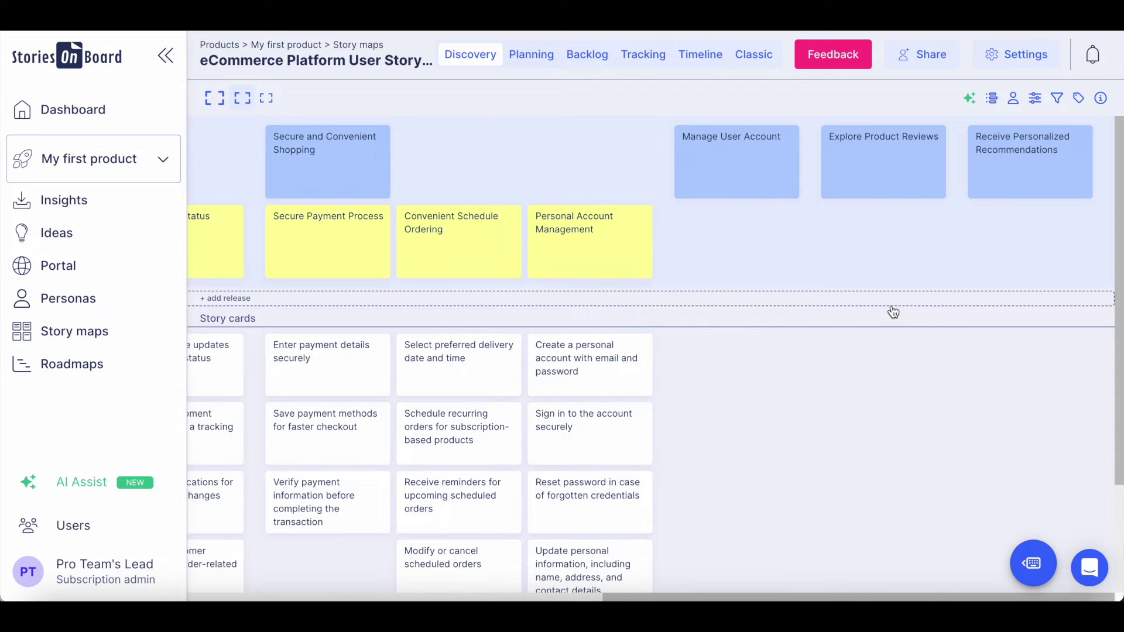
- Collect AI user steps for the "Manage User Account" goal and add "Create an account", "Change account password" and "Update account information"
{"action": "left_click", "coordinate": [795, 128]}
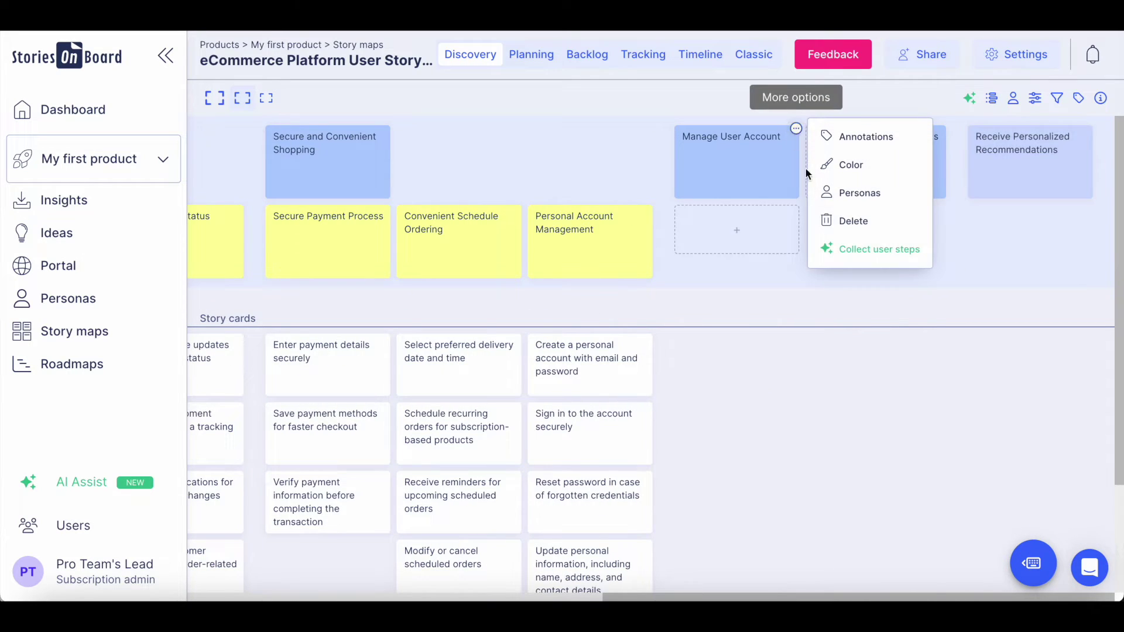
{"action": "left_click", "coordinate": [858, 249]}
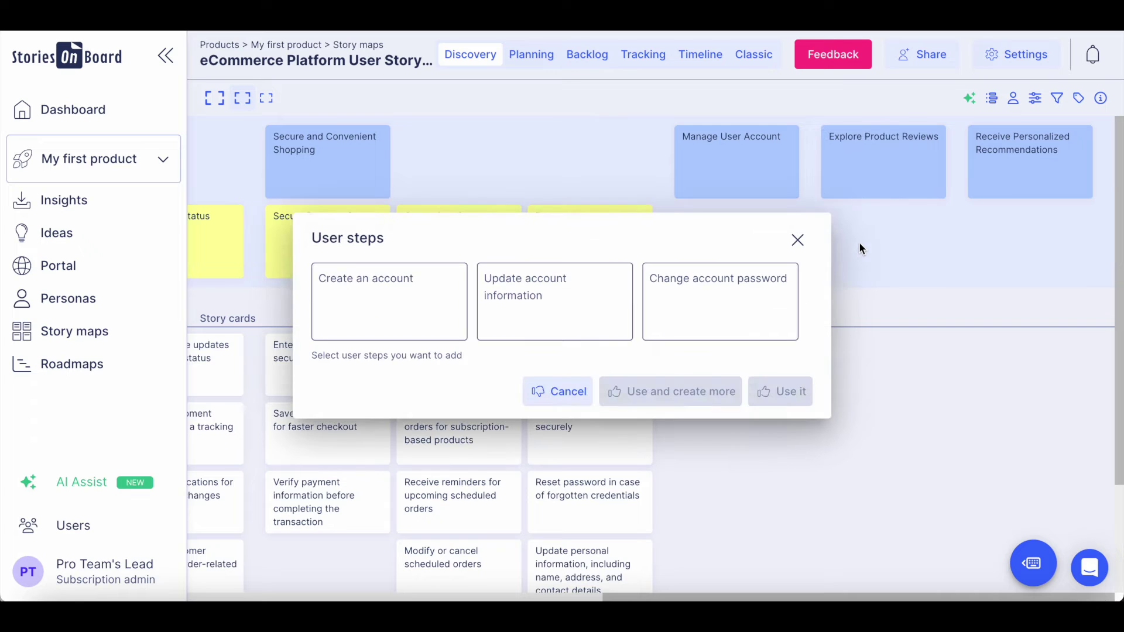
{"action": "left_click", "coordinate": [382, 318]}
{"action": "left_click", "coordinate": [765, 298]}
{"action": "left_click", "coordinate": [518, 291]}
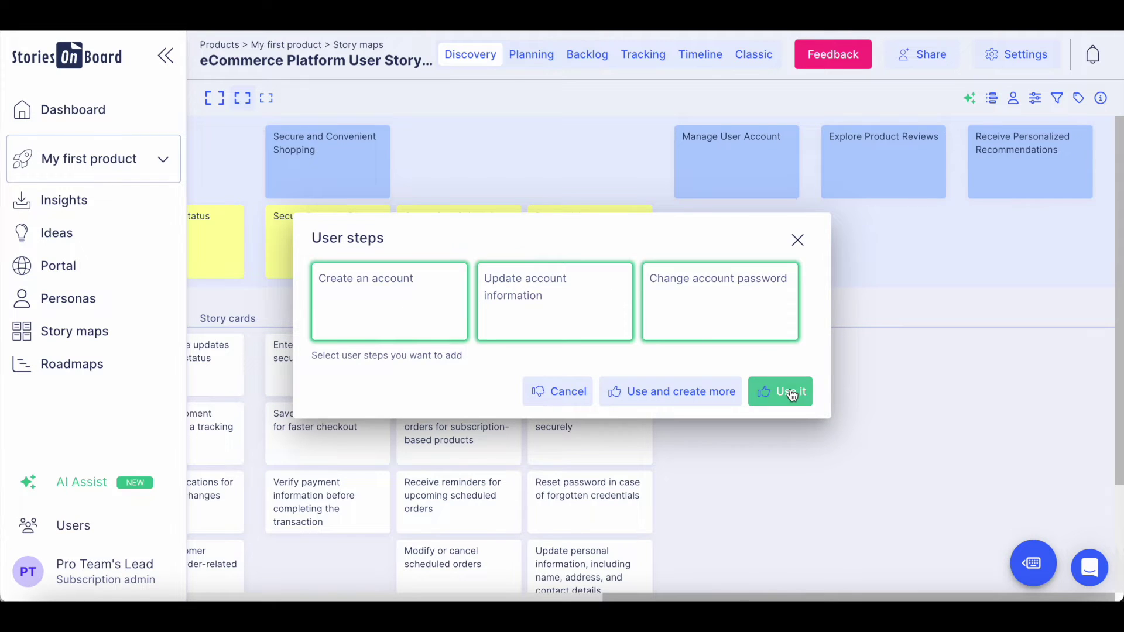
{"action": "left_click", "coordinate": [786, 392]}
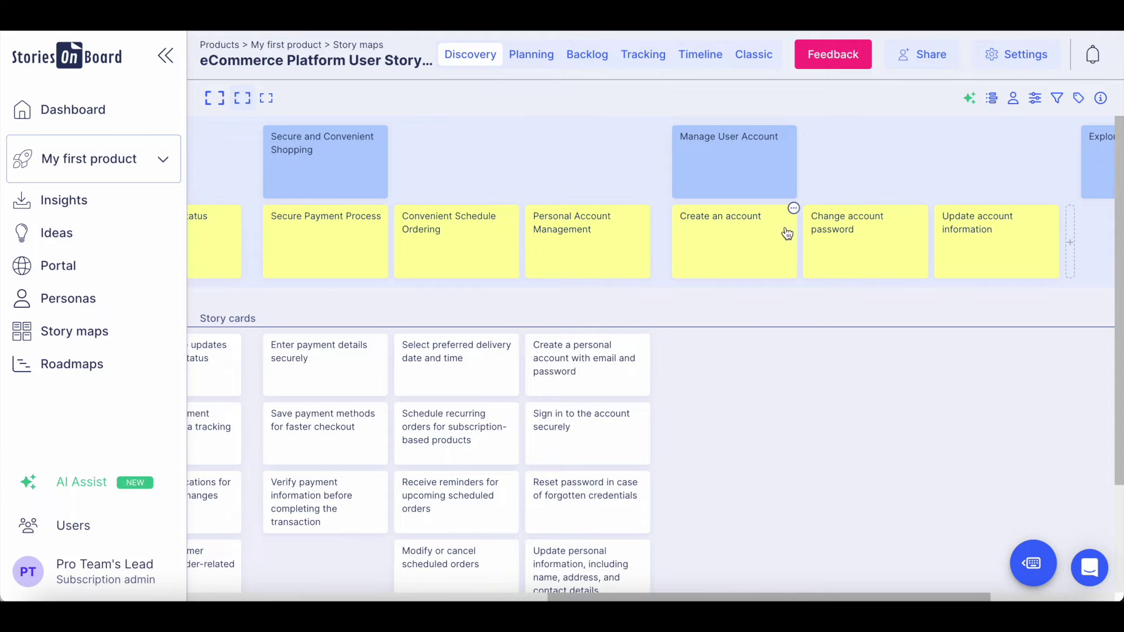
- Brainstorm AI user stories for the "Create an account" step and add all five suggestions, from entering personal information to agreeing to terms
{"action": "left_click", "coordinate": [793, 209]}
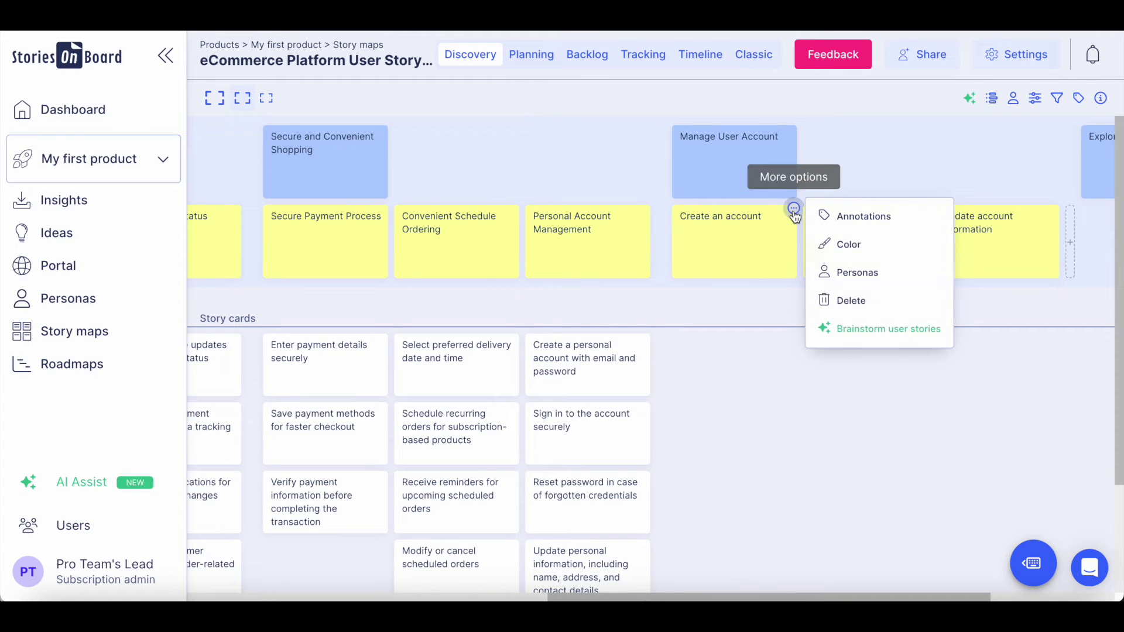
{"action": "left_click", "coordinate": [859, 329]}
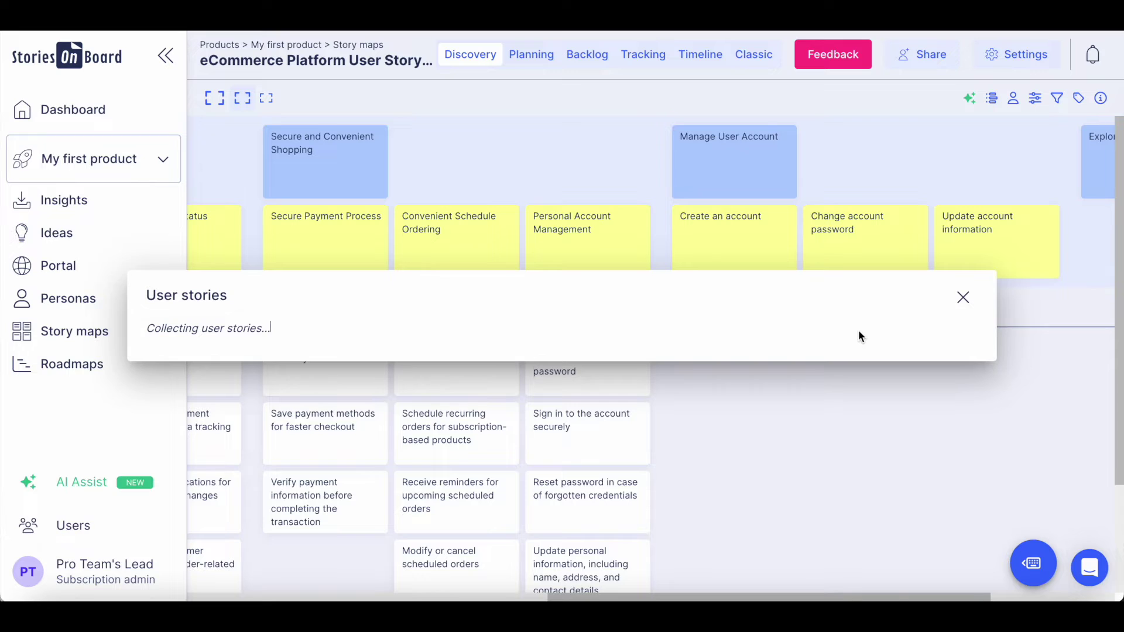
{"action": "left_click", "coordinate": [246, 308]}
{"action": "left_click", "coordinate": [523, 282]}
{"action": "left_click", "coordinate": [744, 306]}
{"action": "left_click", "coordinate": [885, 310]}
{"action": "left_click", "coordinate": [404, 312]}
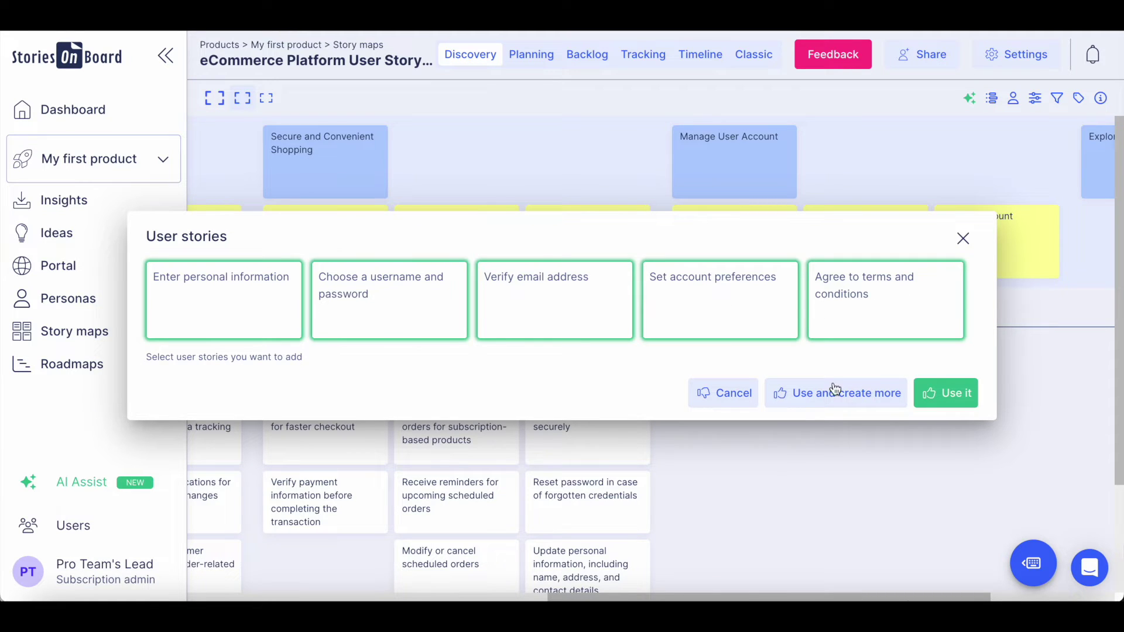
{"action": "left_click", "coordinate": [957, 401]}
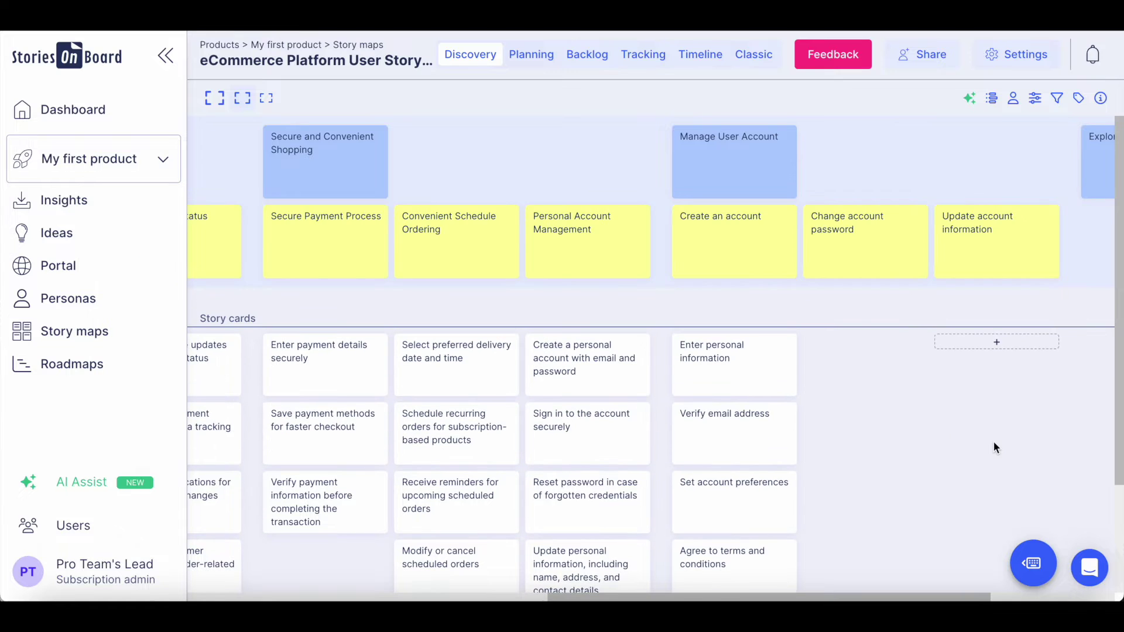
- Brainstorm AI user stories for "Change account password" and add the suggestions for resetting by email, updating for security, changing, and securely setting a new password
{"action": "left_click", "coordinate": [924, 208]}
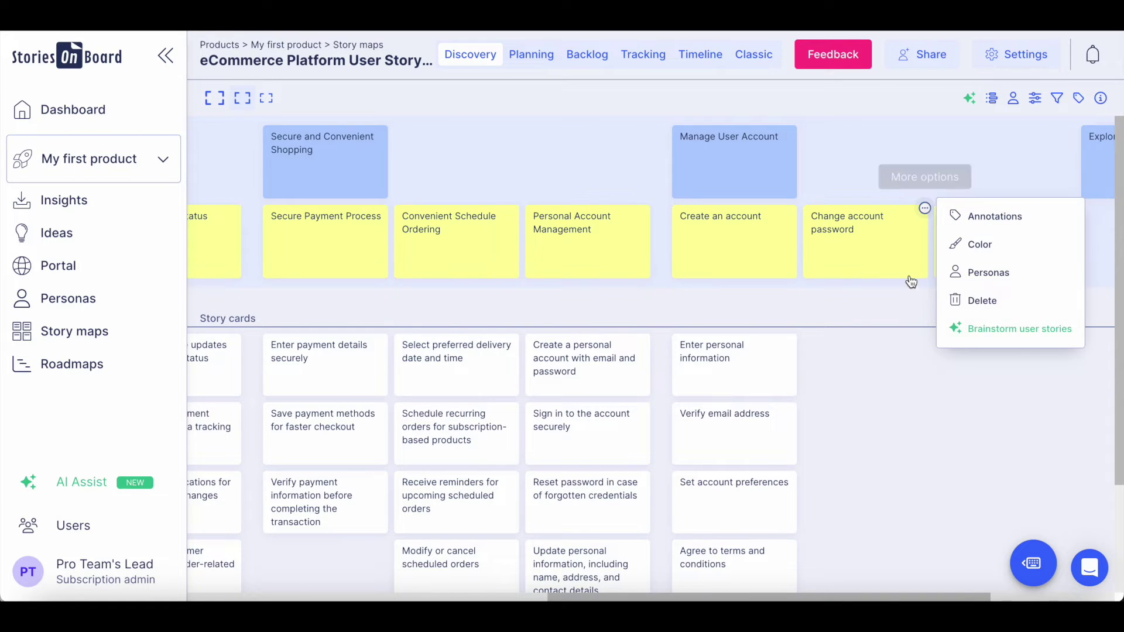
{"action": "left_click", "coordinate": [967, 328]}
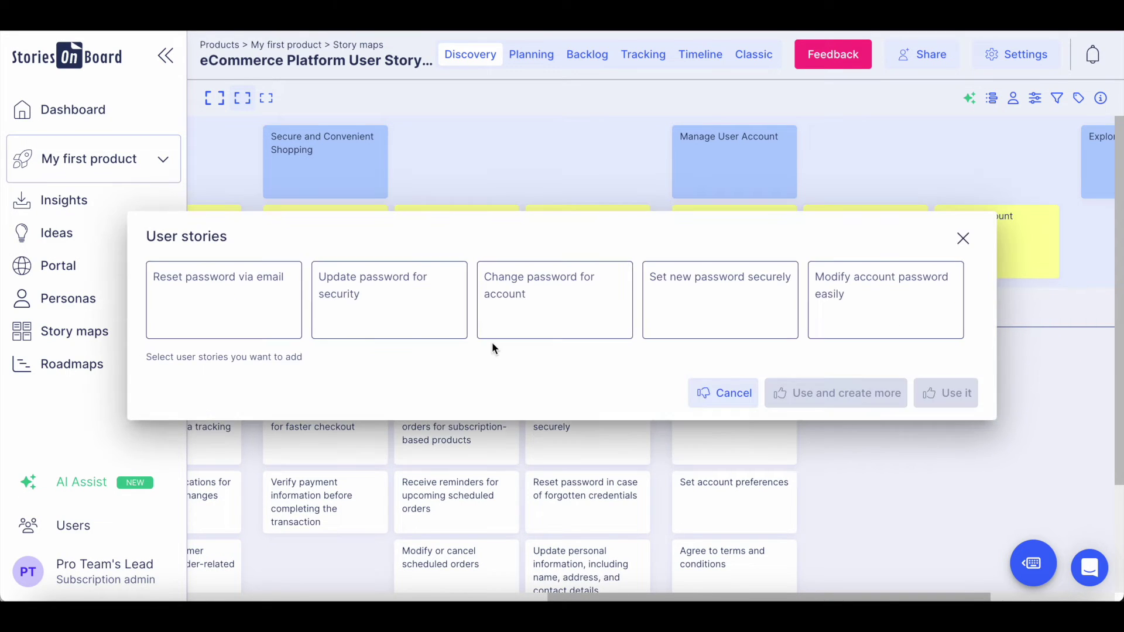
{"action": "left_click", "coordinate": [234, 321]}
{"action": "left_click", "coordinate": [390, 311]}
{"action": "left_click", "coordinate": [554, 310]}
{"action": "left_click", "coordinate": [673, 296]}
{"action": "left_click", "coordinate": [945, 393]}
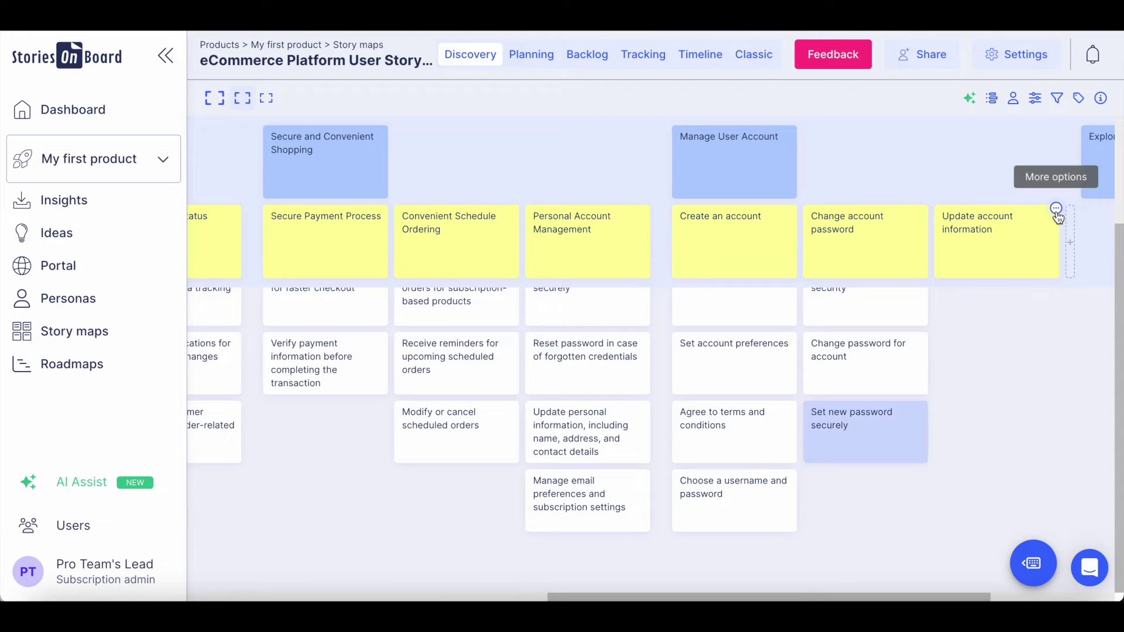
- Brainstorm AI user stories for "Update account information" and add the email address, phone number, shipping address and payment method suggestions
{"action": "left_click", "coordinate": [1058, 209]}
{"action": "left_click", "coordinate": [994, 334]}
{"action": "left_click", "coordinate": [527, 292]}
{"action": "left_click", "coordinate": [409, 314]}
{"action": "left_click", "coordinate": [735, 301]}
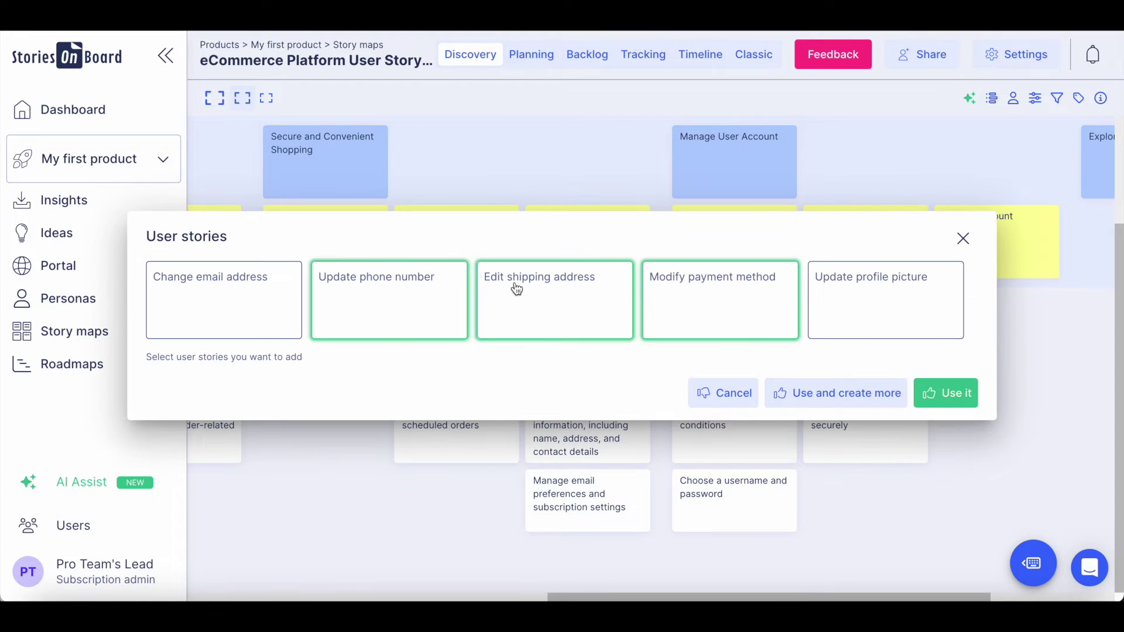
{"action": "left_click", "coordinate": [953, 393]}
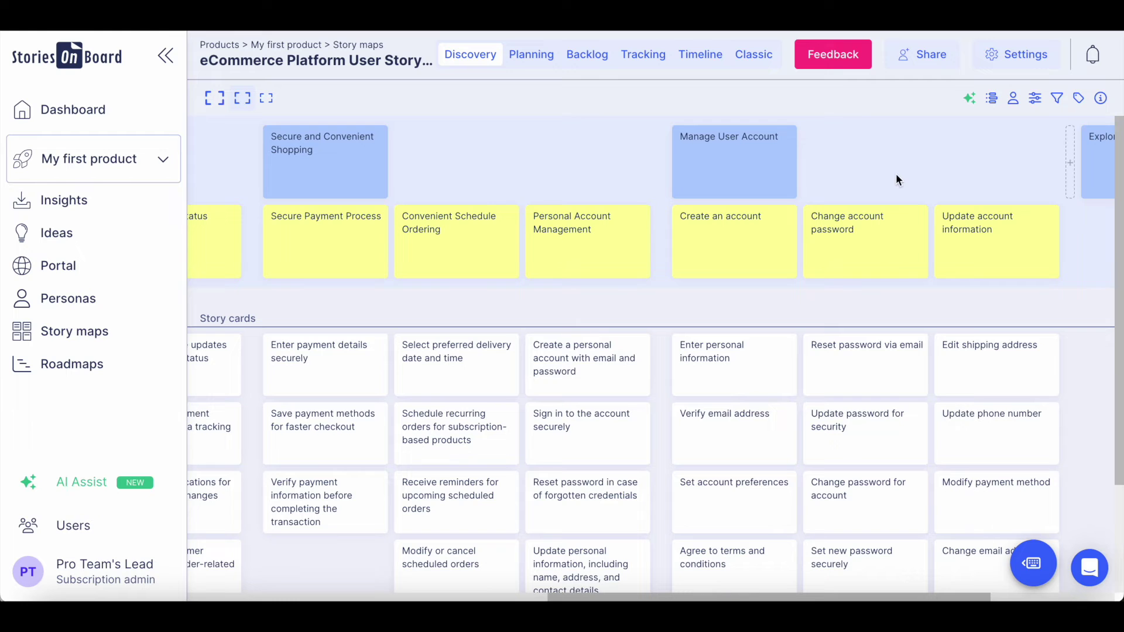
{"action": "scroll", "coordinate": [652, 460], "scroll_direction": "left", "scroll_amount": 7}
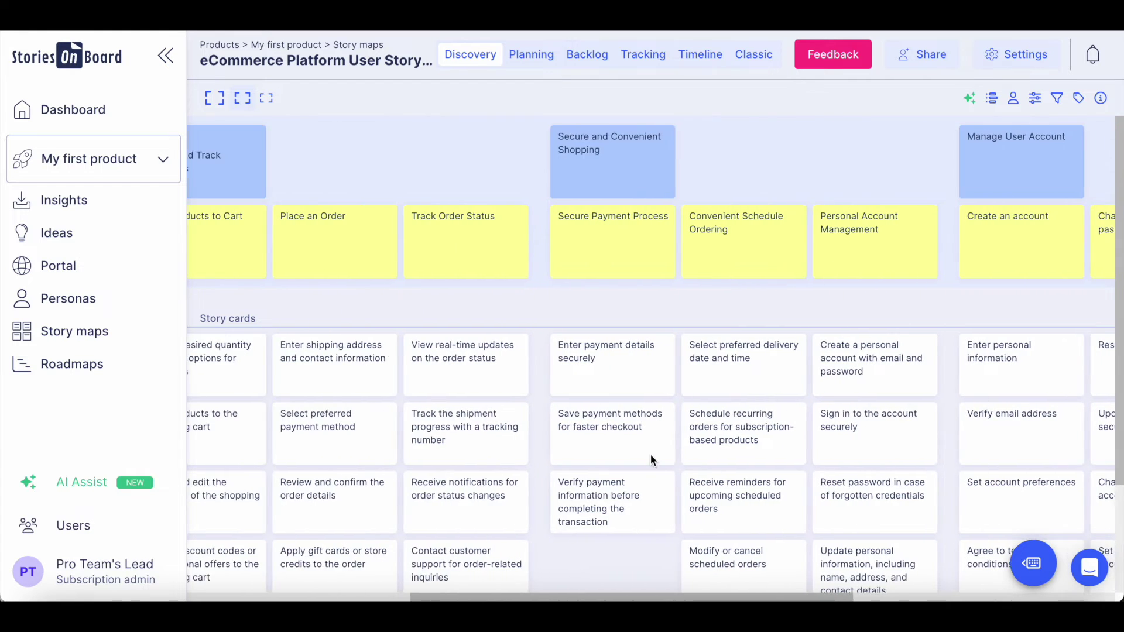
{"action": "scroll", "coordinate": [652, 460], "scroll_direction": "left", "scroll_amount": 2}
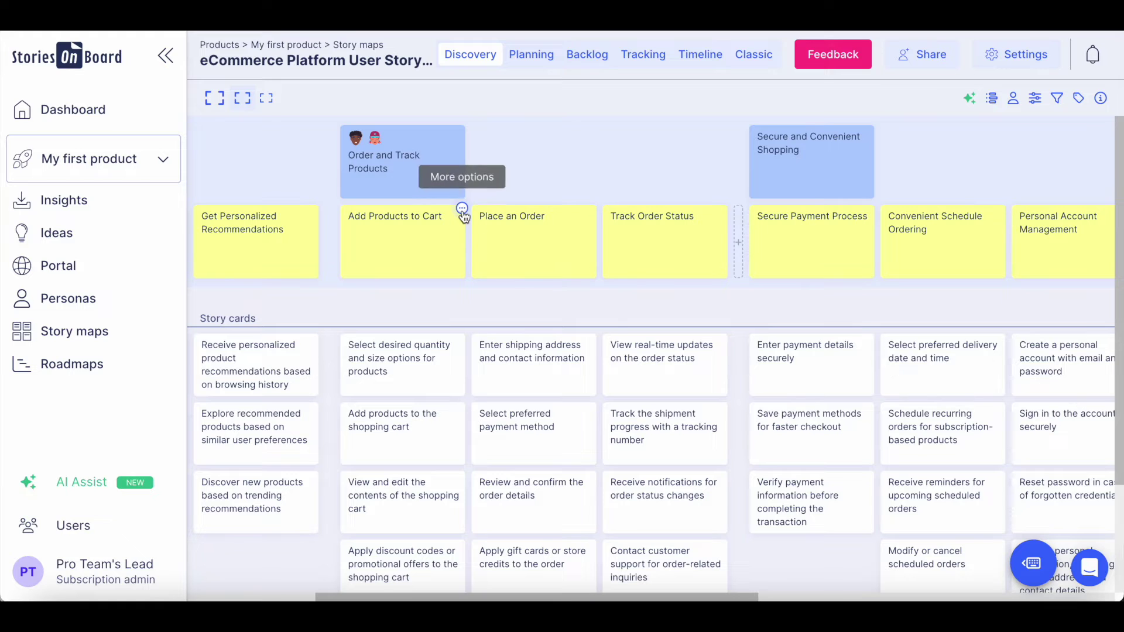
{"action": "left_click", "coordinate": [462, 210]}
{"action": "left_click", "coordinate": [462, 128]}
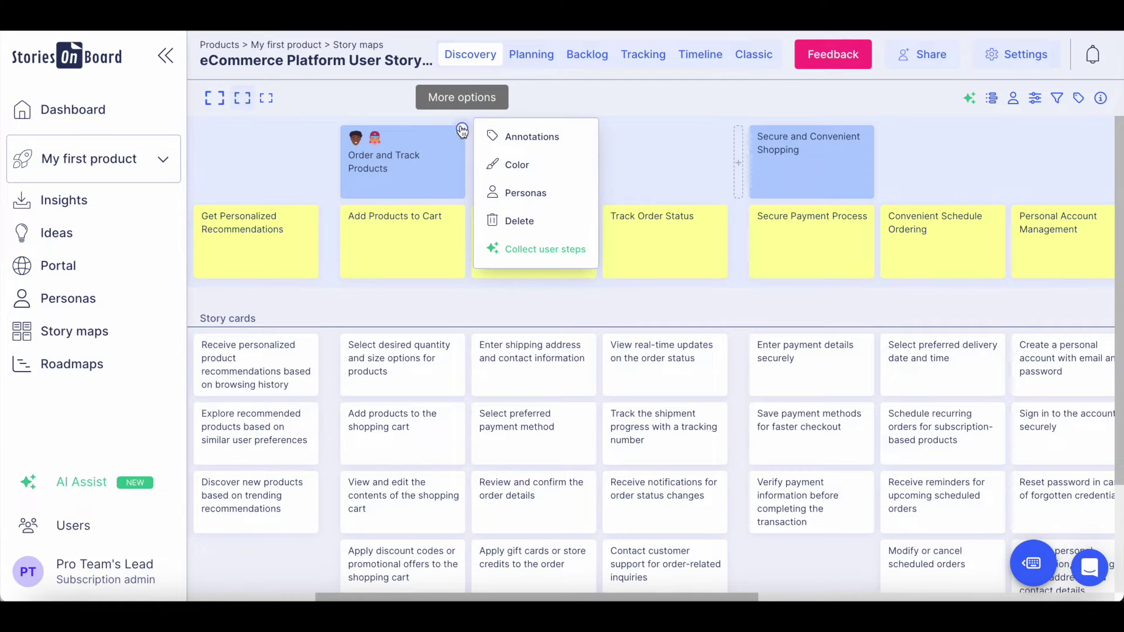
{"action": "left_click", "coordinate": [599, 92]}
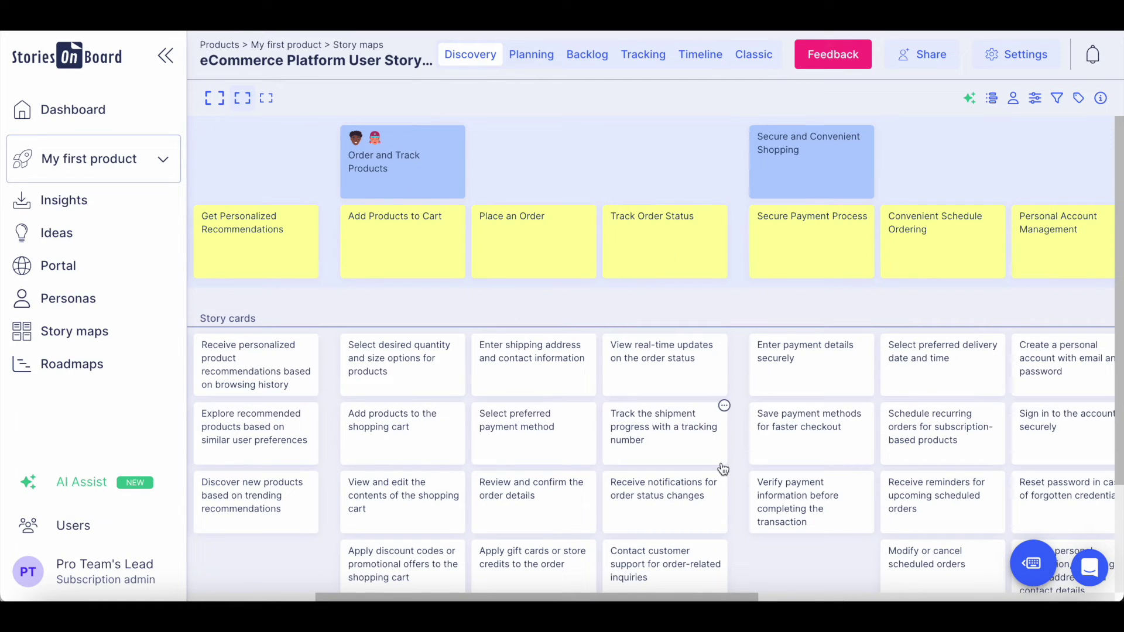
- Have AI write the user story and add all three acceptance criteria to the "Filter search results by category, price, and rating" card
{"action": "scroll", "coordinate": [735, 433], "scroll_direction": "left", "scroll_amount": 5}
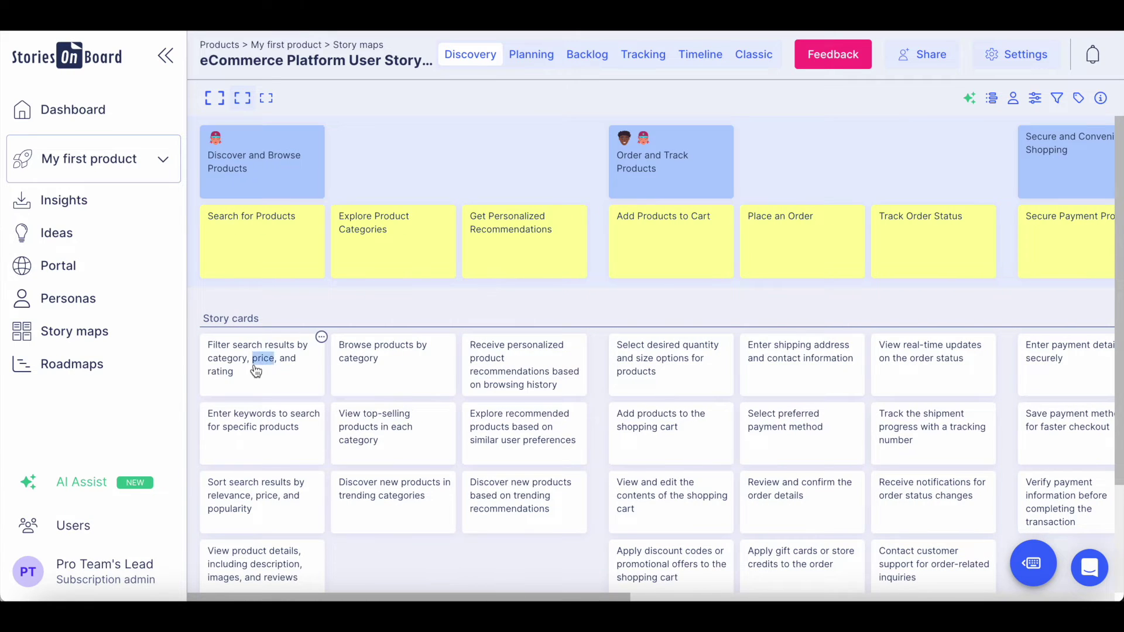
{"action": "left_click", "coordinate": [254, 364]}
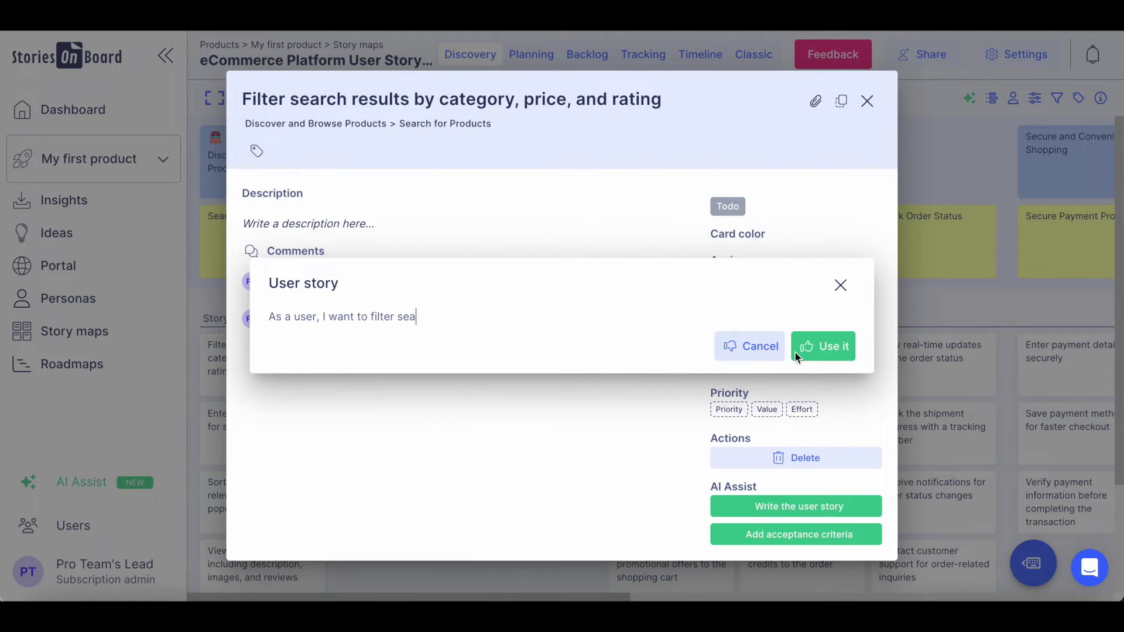
{"action": "left_click", "coordinate": [818, 346]}
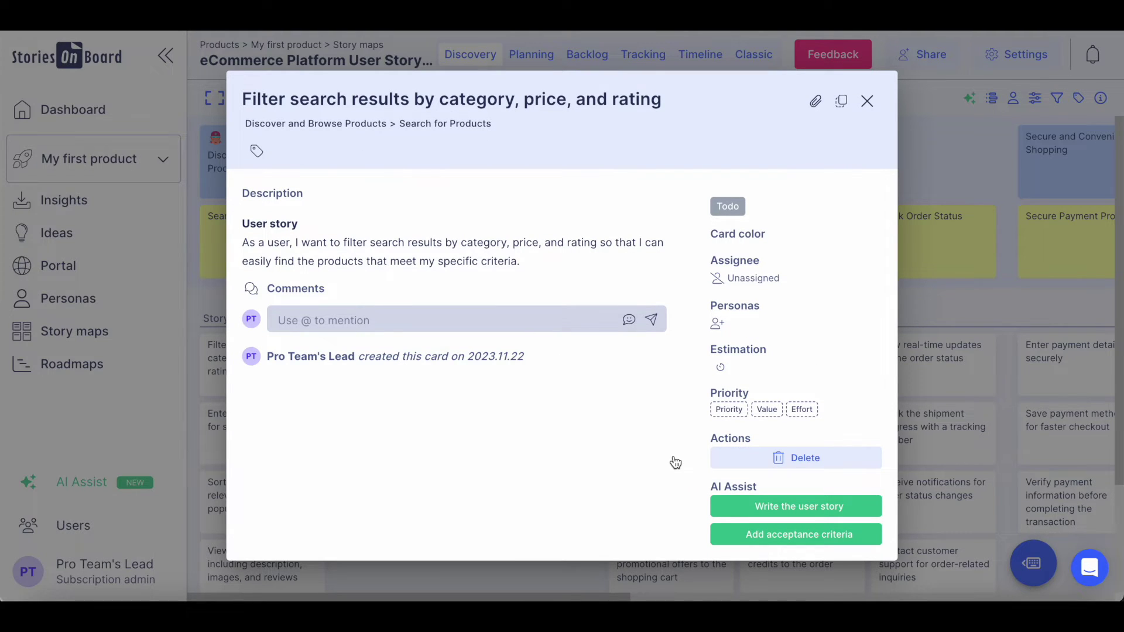
{"action": "left_click", "coordinate": [750, 540]}
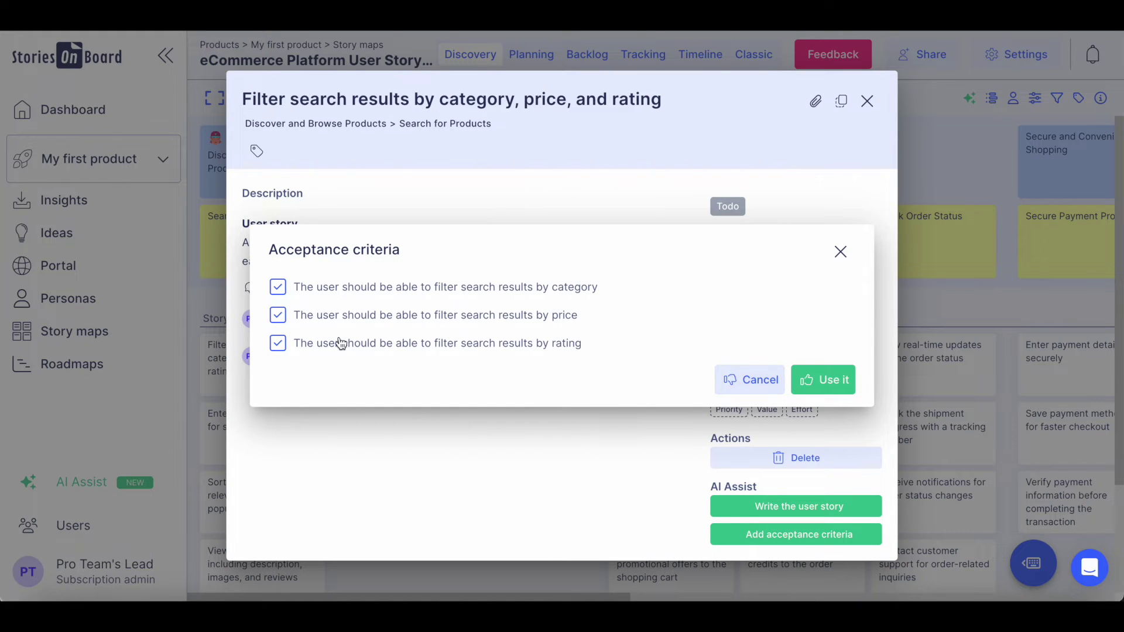
{"action": "left_click", "coordinate": [817, 380]}
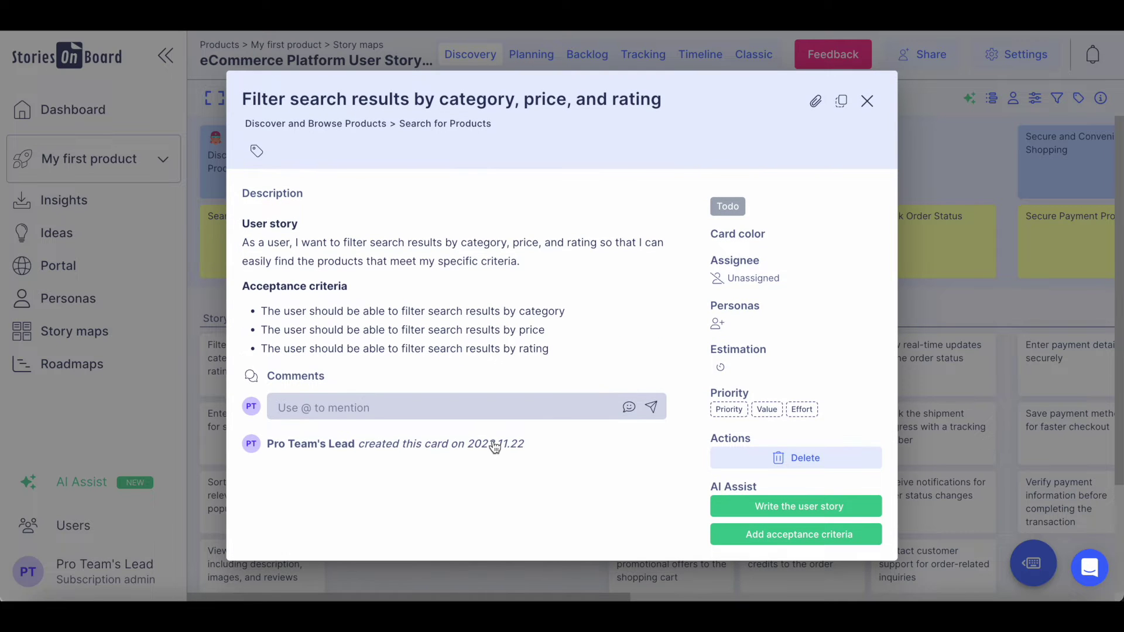
{"action": "left_click", "coordinate": [867, 100]}
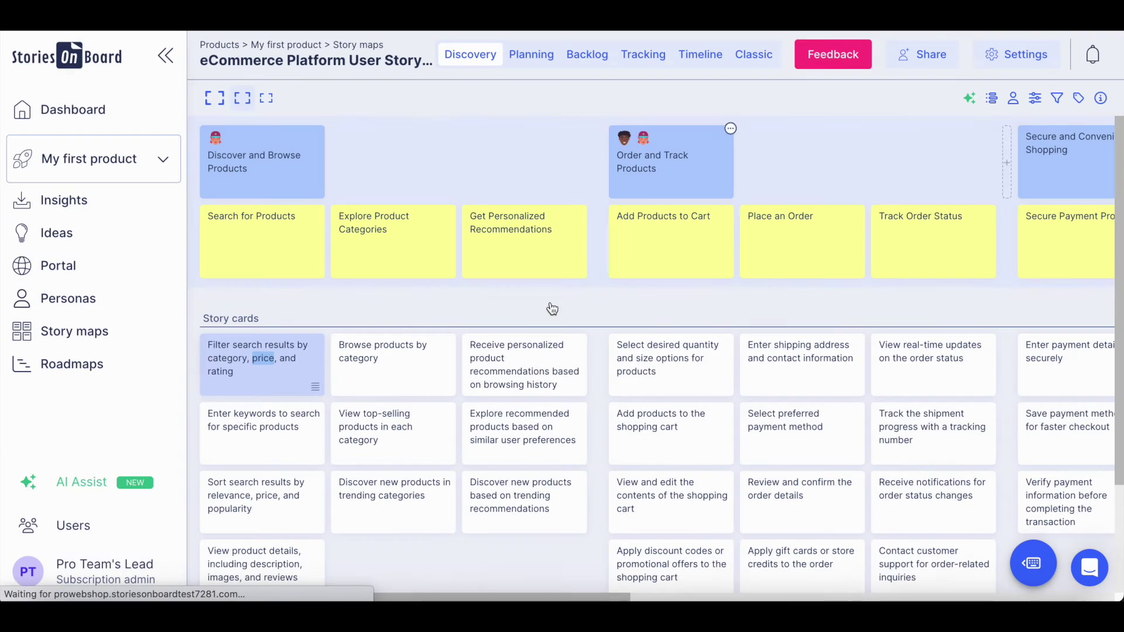
- Have AI write the user story and acceptance criteria for the "Browse products by category" card and use them
{"action": "left_click", "coordinate": [378, 366]}
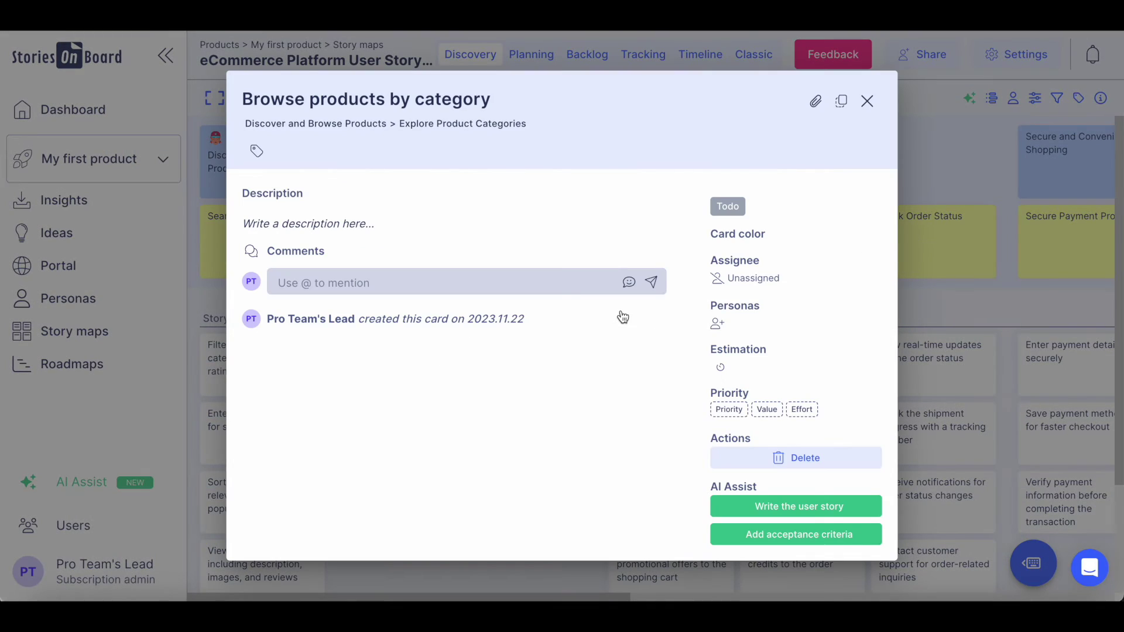
{"action": "left_click", "coordinate": [736, 505]}
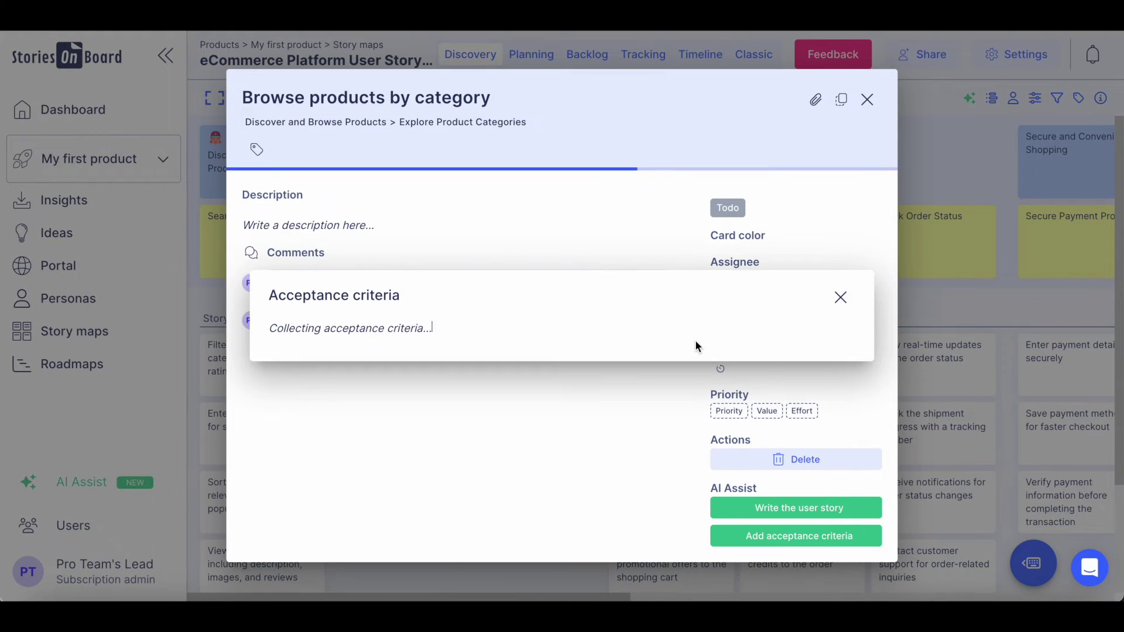
{"action": "left_click", "coordinate": [823, 394]}
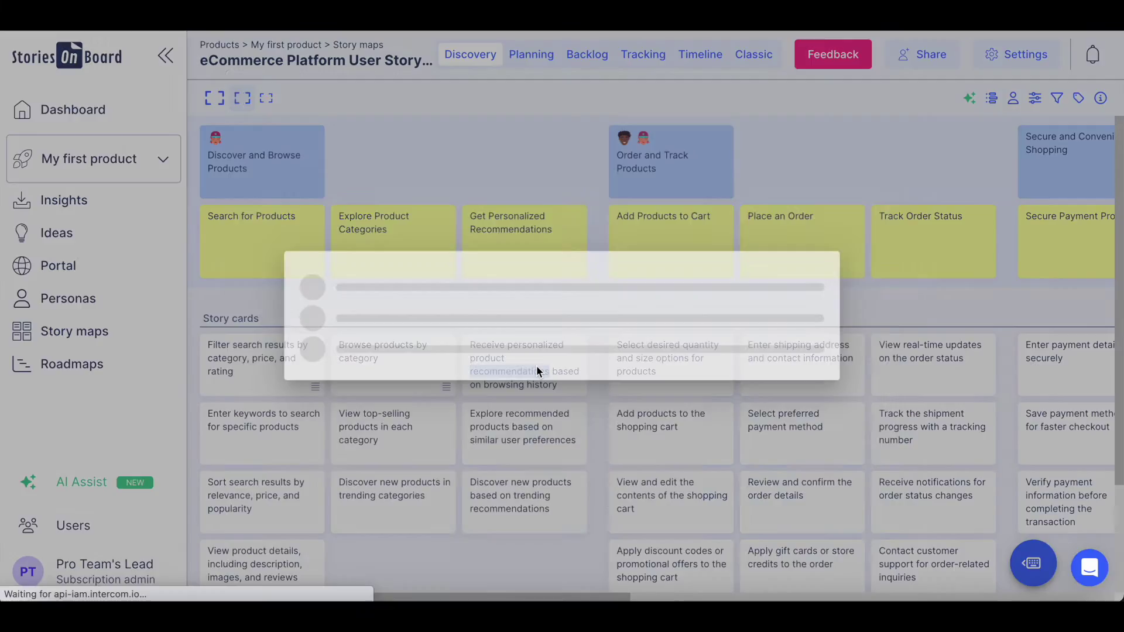
- Add all five AI-suggested acceptance criteria to the "Receive personalized product recommendations based on browsing history" card
{"action": "left_click", "coordinate": [767, 535]}
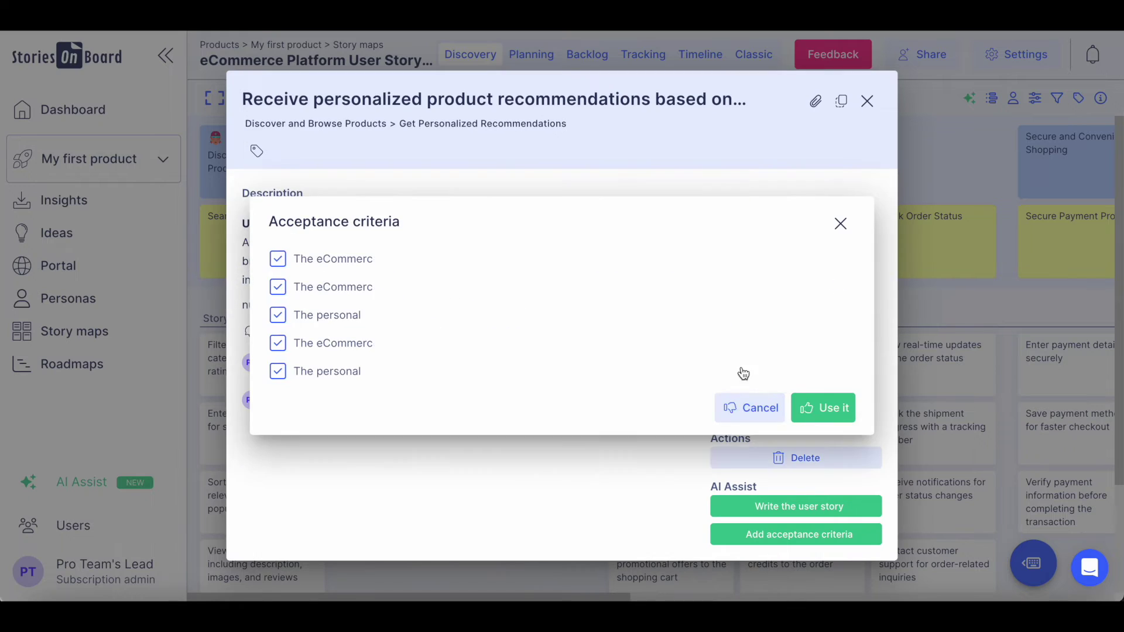
{"action": "left_click", "coordinate": [821, 406]}
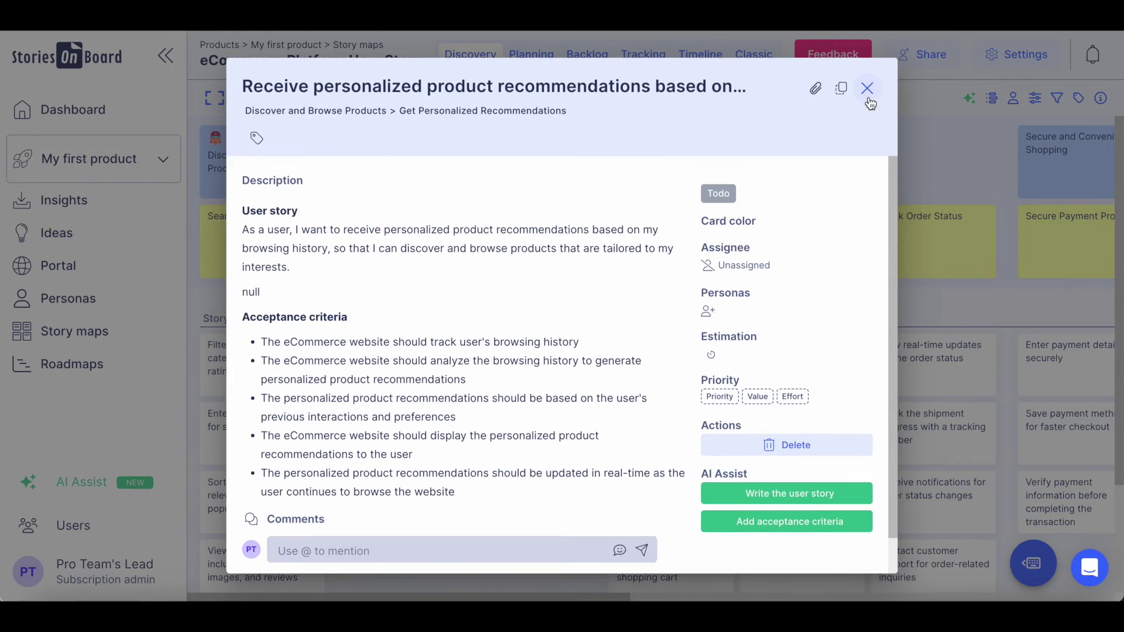
{"action": "left_click", "coordinate": [867, 101]}
- Add all three AI-suggested acceptance criteria to the "Select desired quantity and size options for products" card
{"action": "left_click", "coordinate": [669, 375]}
{"action": "left_click", "coordinate": [798, 534]}
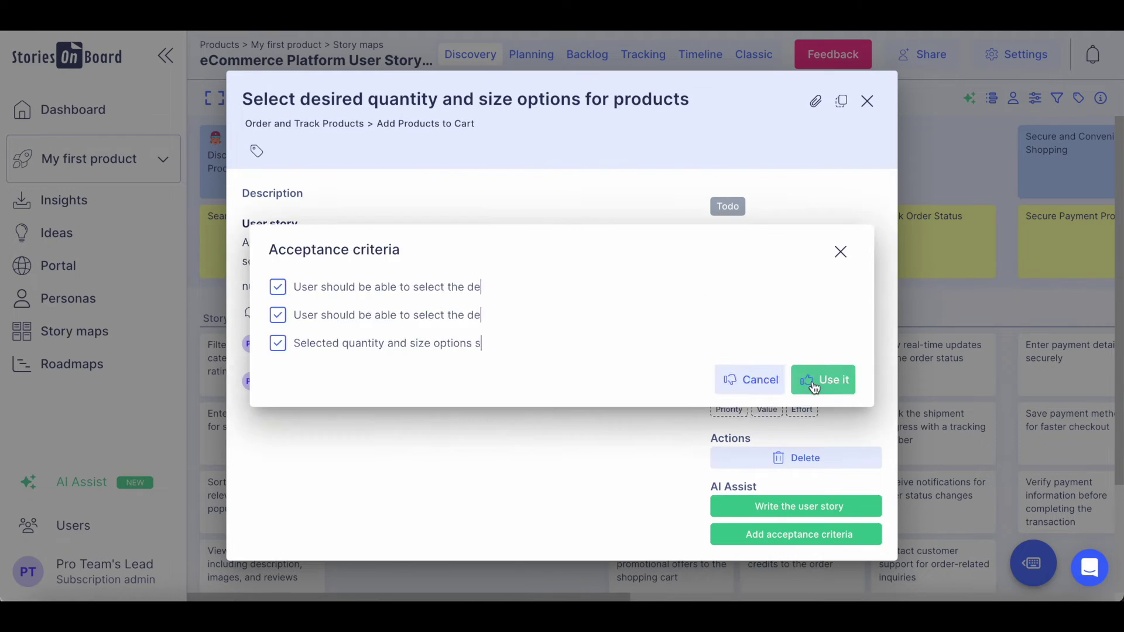
{"action": "left_click", "coordinate": [820, 378]}
{"action": "left_click", "coordinate": [865, 101]}
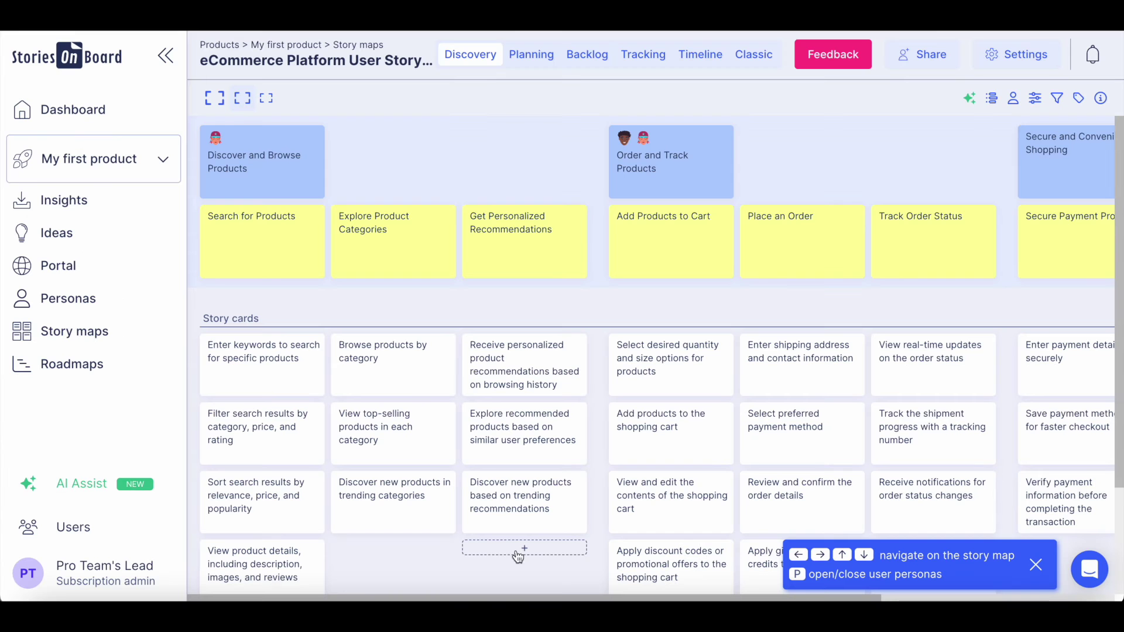
- Switch the story map to the Planning view and create its first release
{"action": "left_click", "coordinate": [531, 54]}
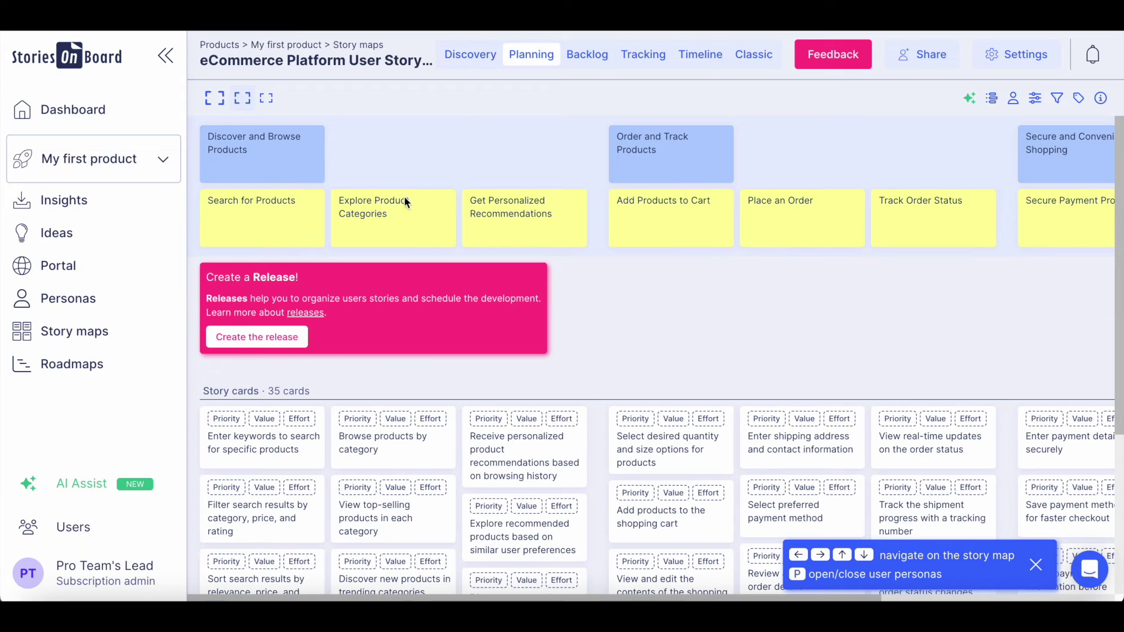
{"action": "left_click", "coordinate": [271, 341]}
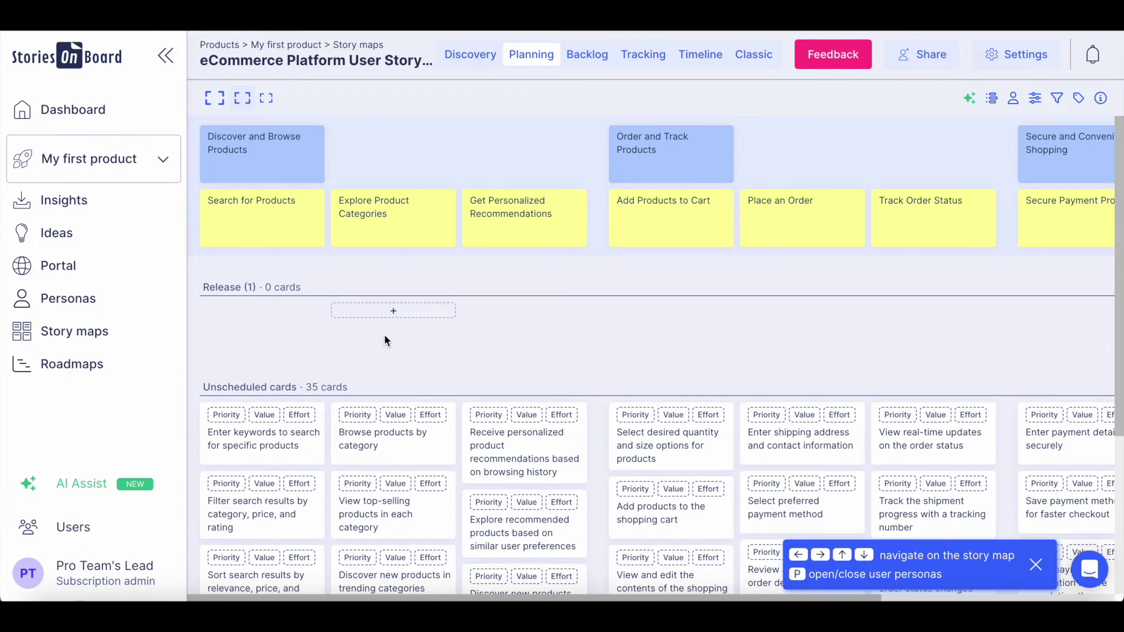
{"action": "mouse_move", "coordinate": [359, 369]}
{"action": "mouse_move", "coordinate": [400, 335]}
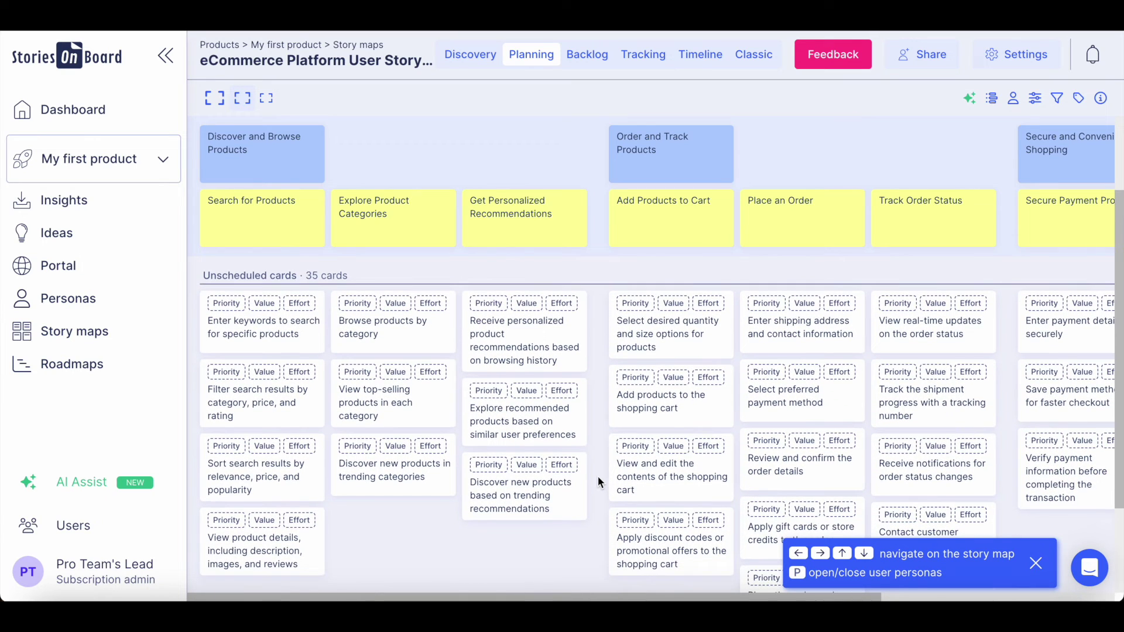
- Rate the "Receive personalized product recommendations" card with High priority, 3-star Low business value and S effort
{"action": "mouse_move", "coordinate": [571, 326]}
{"action": "left_click", "coordinate": [480, 309]}
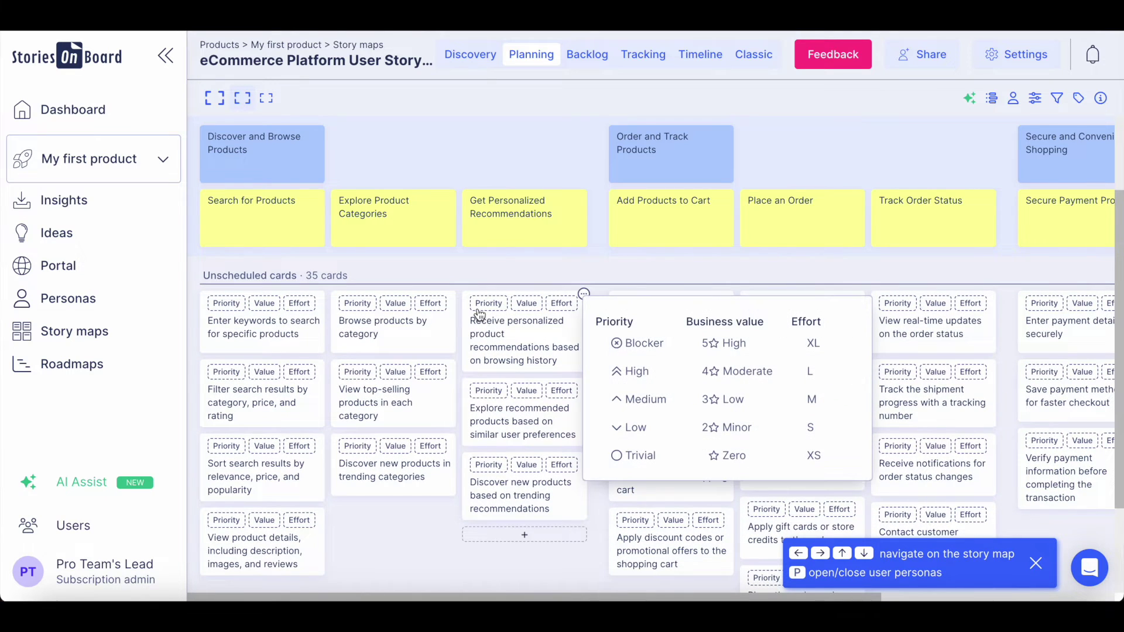
{"action": "left_click", "coordinate": [629, 372]}
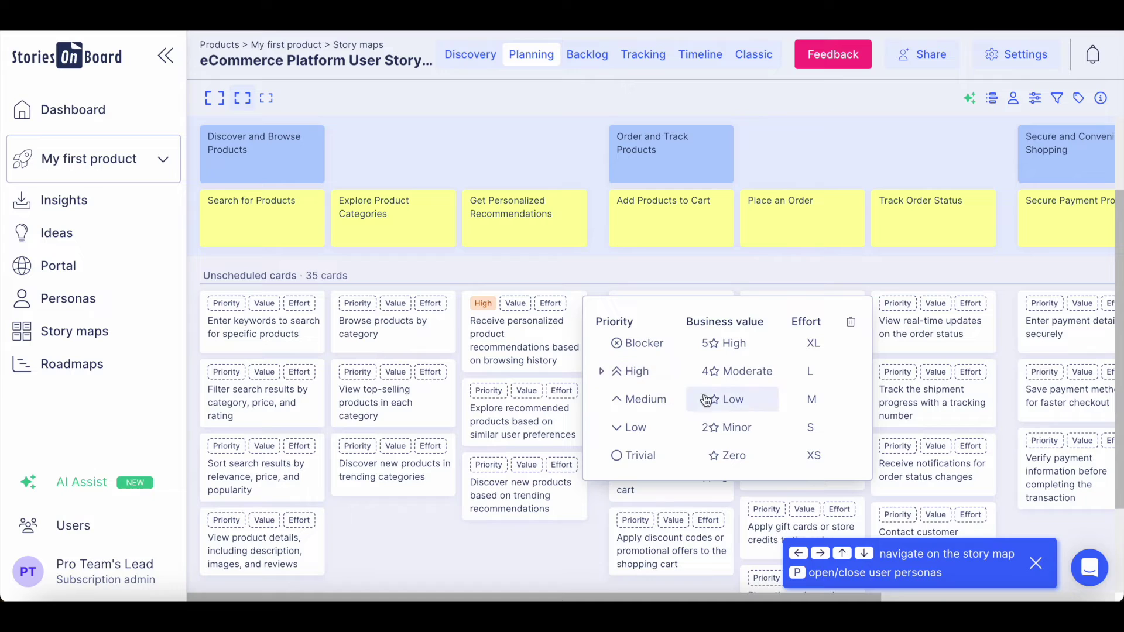
{"action": "left_click", "coordinate": [726, 399]}
{"action": "left_click", "coordinate": [828, 426]}
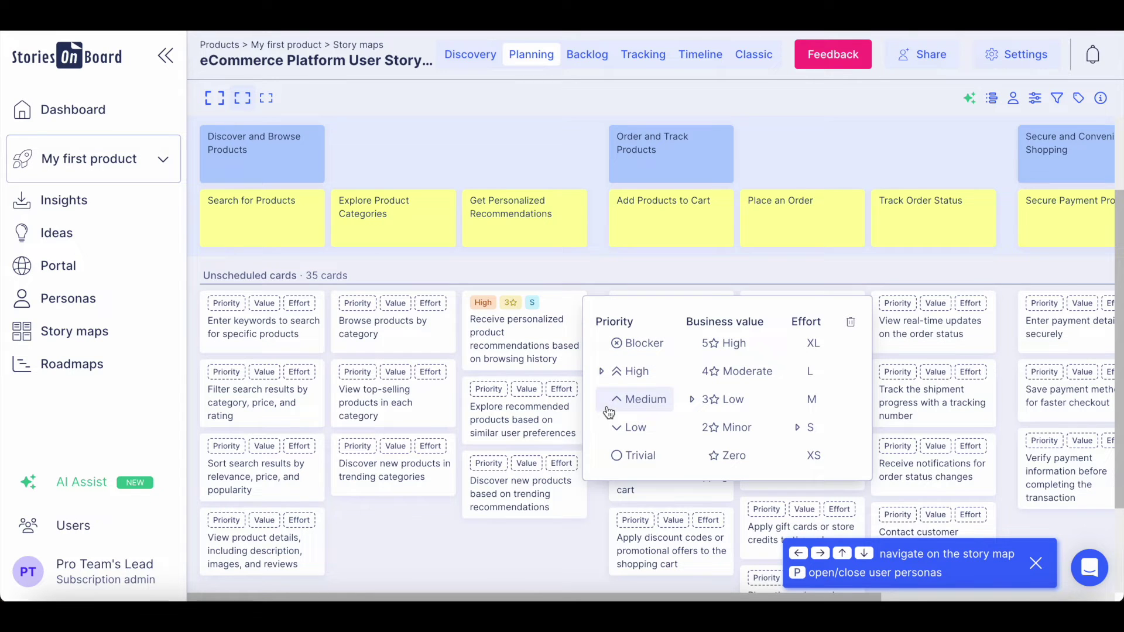
{"action": "left_click", "coordinate": [417, 542]}
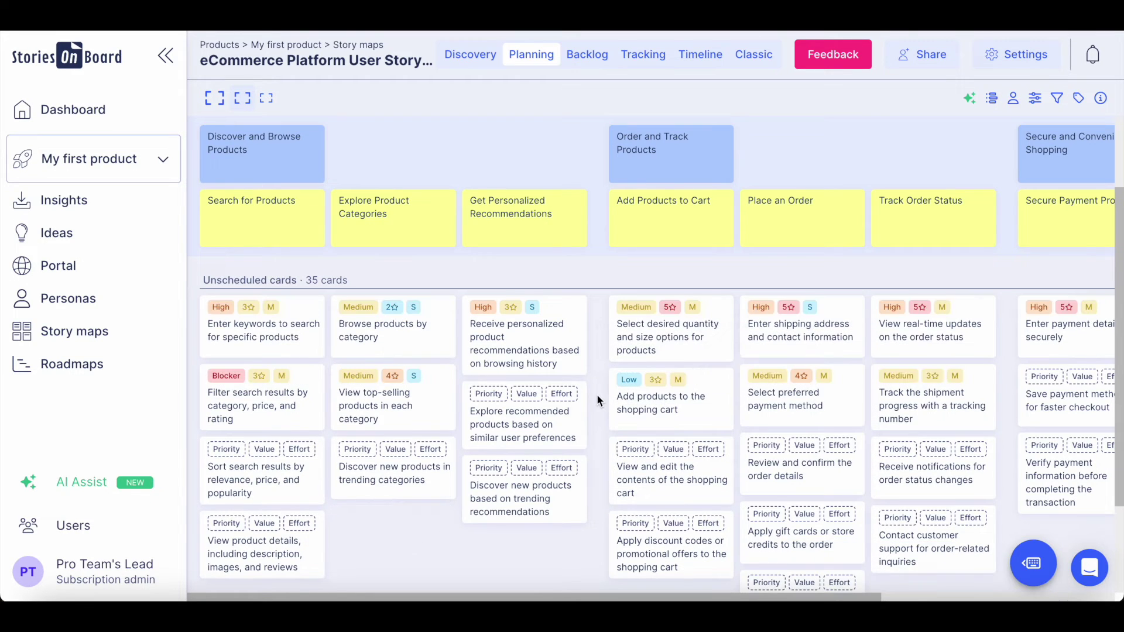
- Move "Enter keywords to search for specific products" and the 13 other prioritized cards from the unscheduled cards into the MVP release
{"action": "left_click_drag", "start_coordinate": [265, 441], "coordinate": [271, 337]}
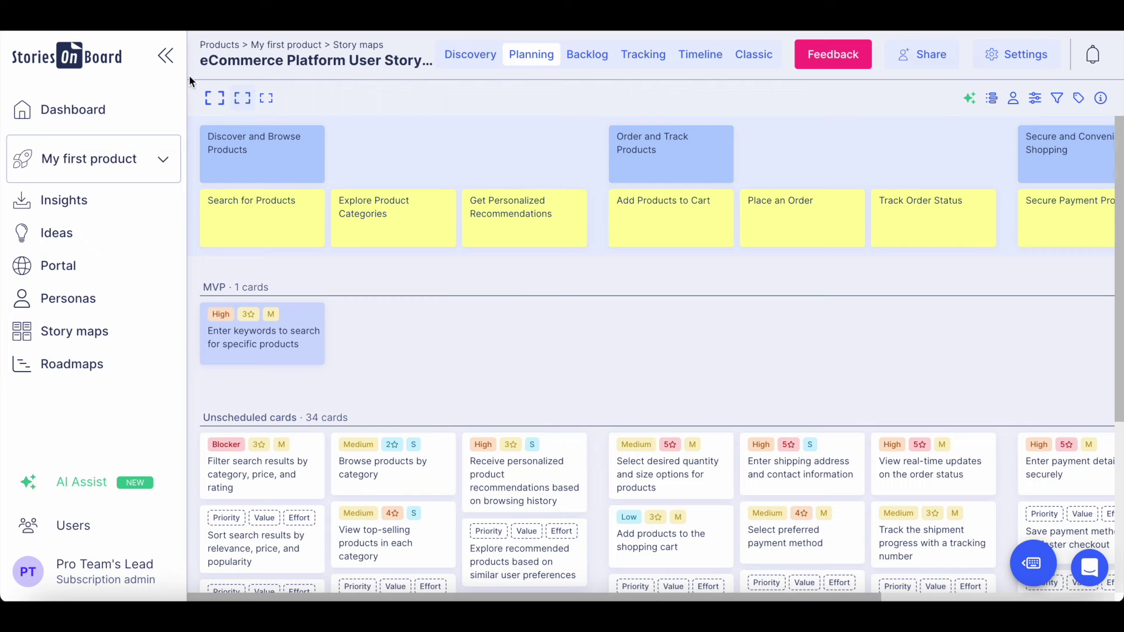
{"action": "left_click", "coordinate": [267, 100]}
{"action": "left_click", "coordinate": [251, 460], "text": "ctrl"}
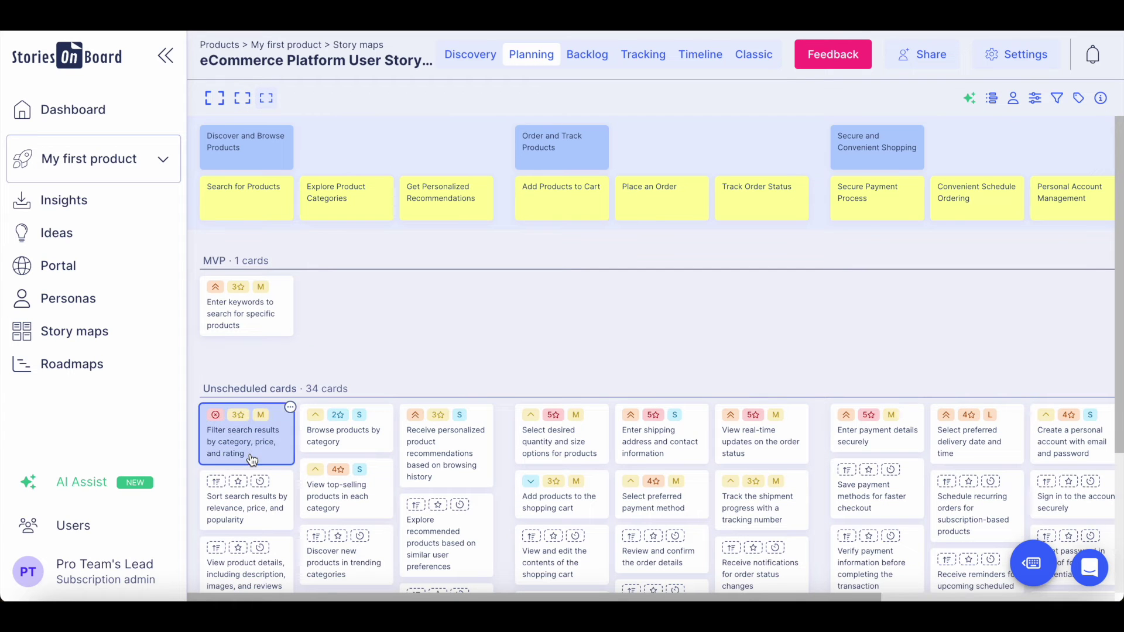
{"action": "left_click", "coordinate": [357, 442], "text": "ctrl"}
{"action": "left_click", "coordinate": [383, 490], "text": "ctrl"}
{"action": "left_click", "coordinate": [448, 459], "text": "ctrl"}
{"action": "left_click", "coordinate": [548, 445], "text": "ctrl"}
{"action": "left_click", "coordinate": [550, 503], "text": "ctrl"}
{"action": "left_click", "coordinate": [659, 442], "text": "ctrl"}
{"action": "left_click", "coordinate": [653, 503], "text": "ctrl"}
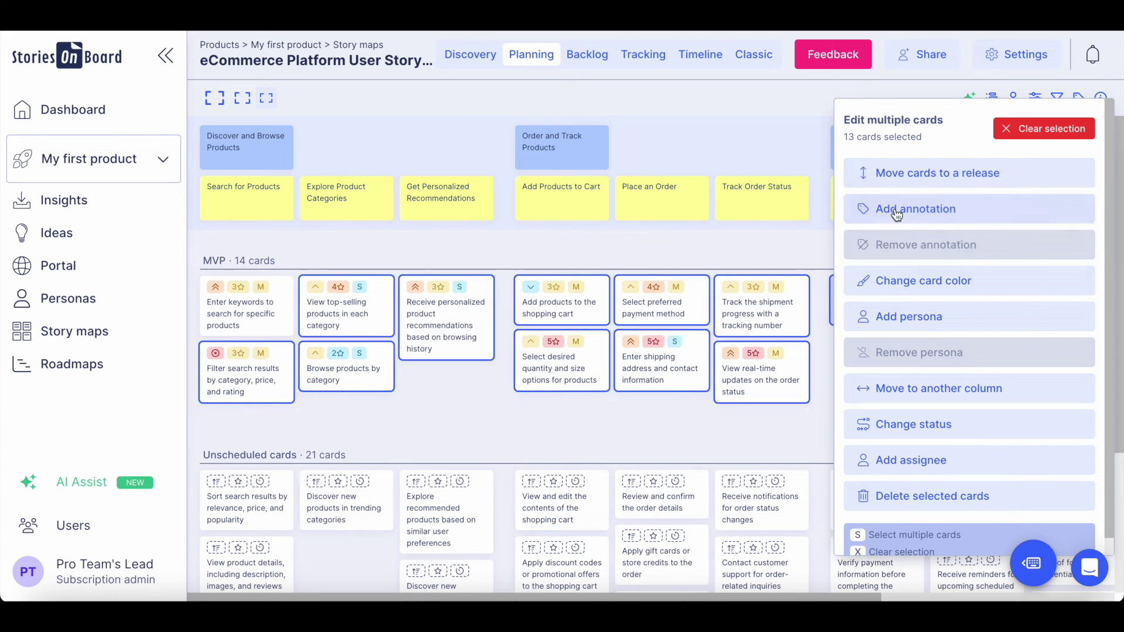
{"action": "key", "text": "x"}
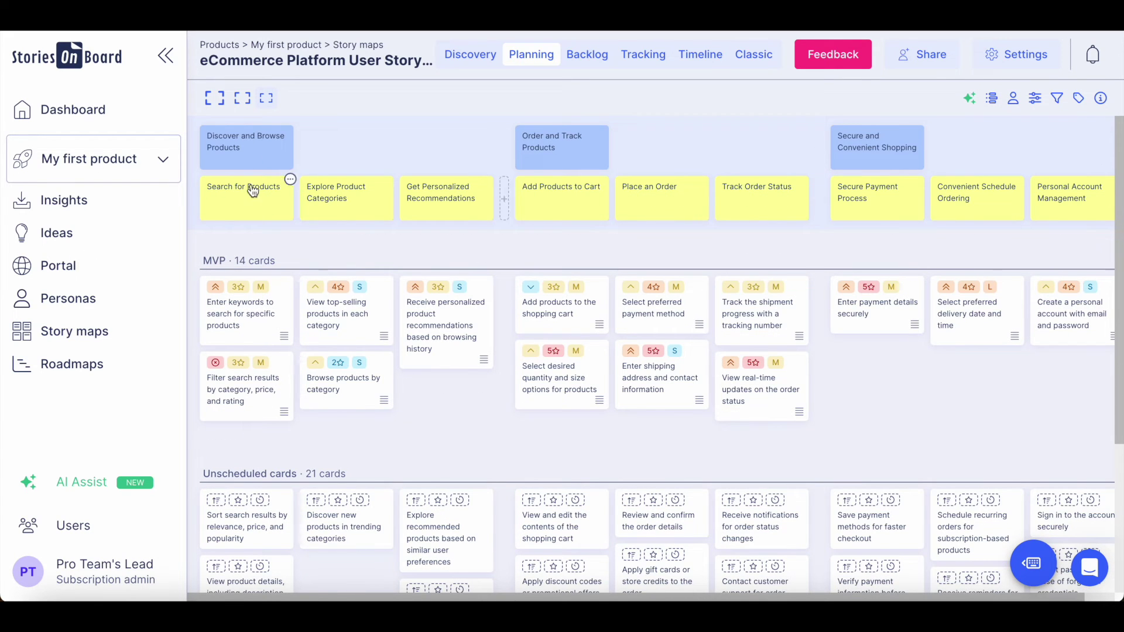
- Generate an AI release summary for the MVP release and use all five suggested statements
{"action": "left_click", "coordinate": [247, 101]}
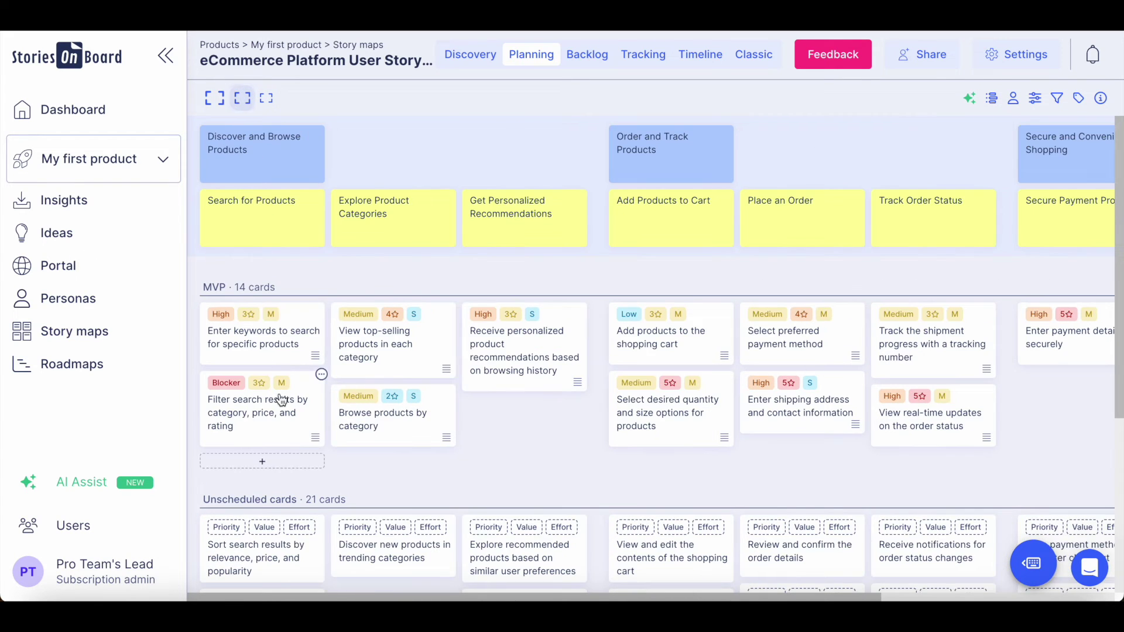
{"action": "left_click", "coordinate": [247, 287]}
{"action": "left_click", "coordinate": [753, 355]}
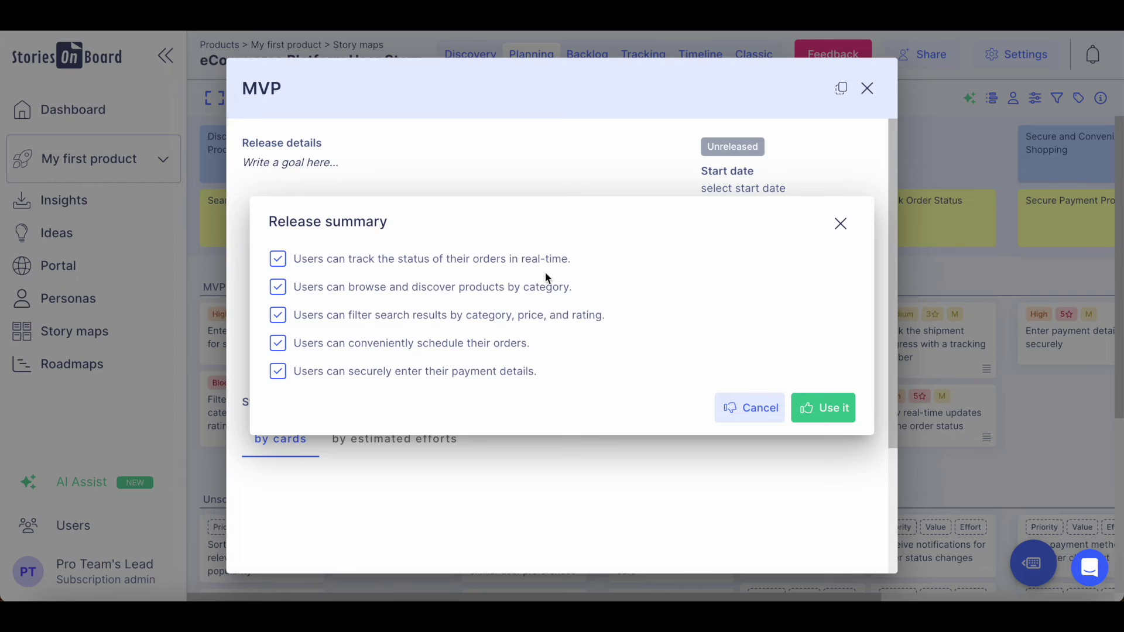
{"action": "left_click", "coordinate": [842, 411]}
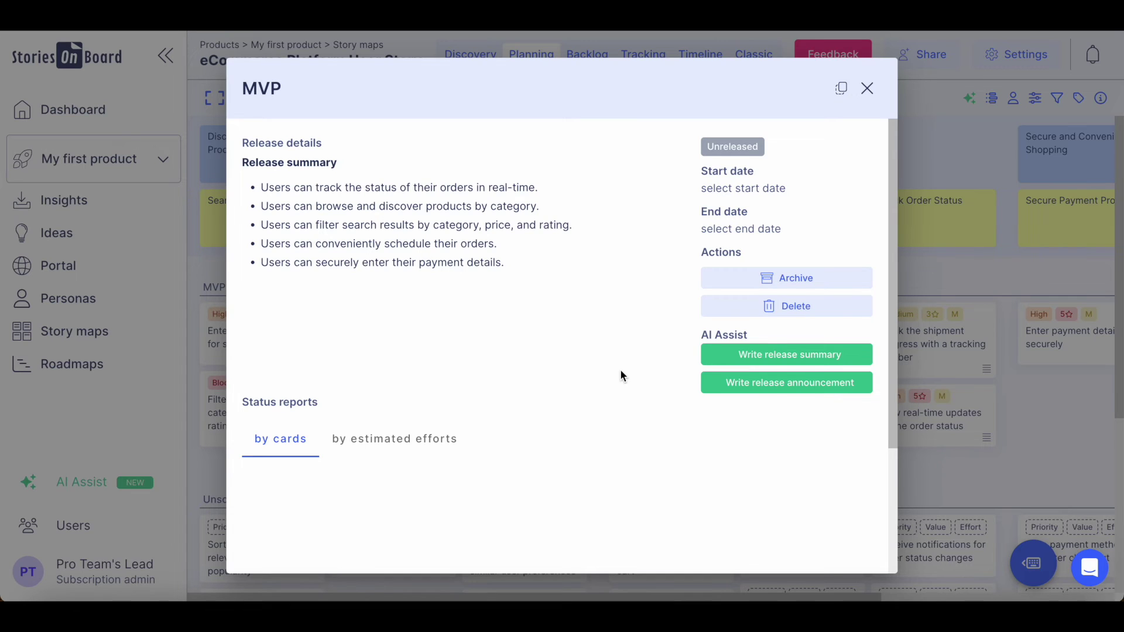
- Generate an AI release announcement for the MVP release with Personalized Recommendations and Convenient Schedule Ordering as short features and the other three as long
{"action": "left_click", "coordinate": [754, 385]}
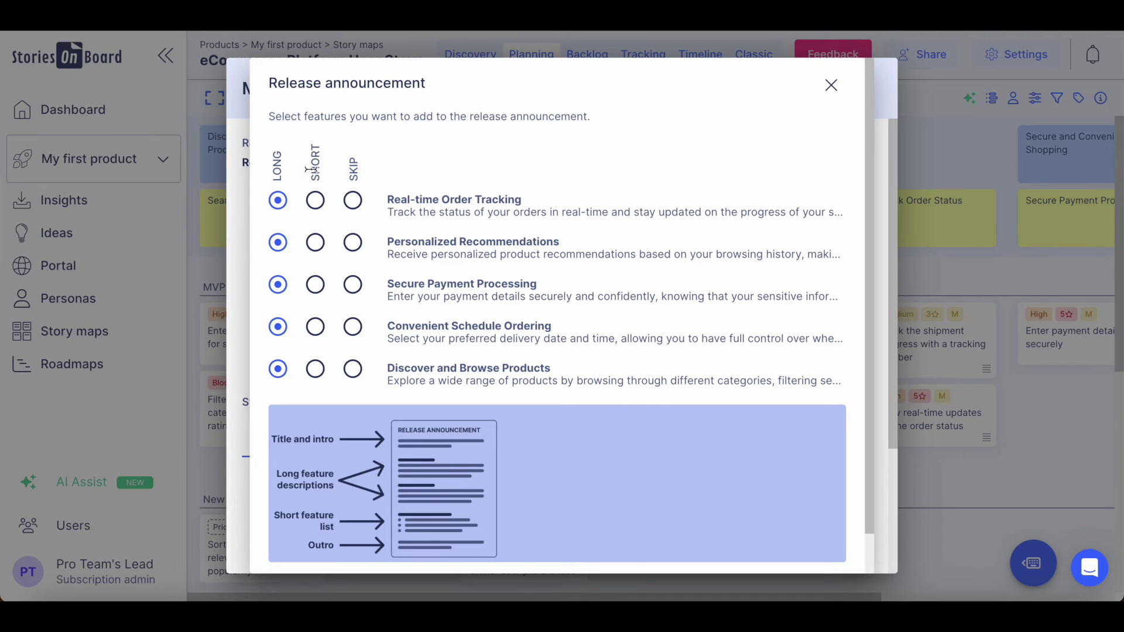
{"action": "left_click", "coordinate": [315, 242]}
{"action": "left_click", "coordinate": [315, 326]}
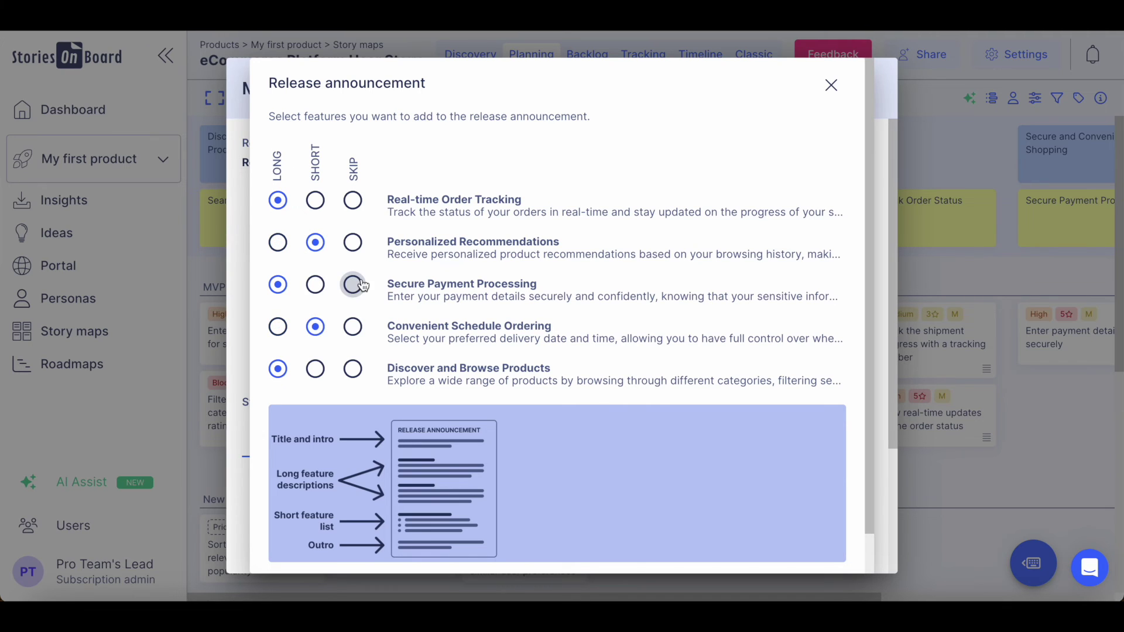
{"action": "scroll", "coordinate": [656, 369], "scroll_direction": "down", "scroll_amount": 2}
{"action": "left_click", "coordinate": [824, 543]}
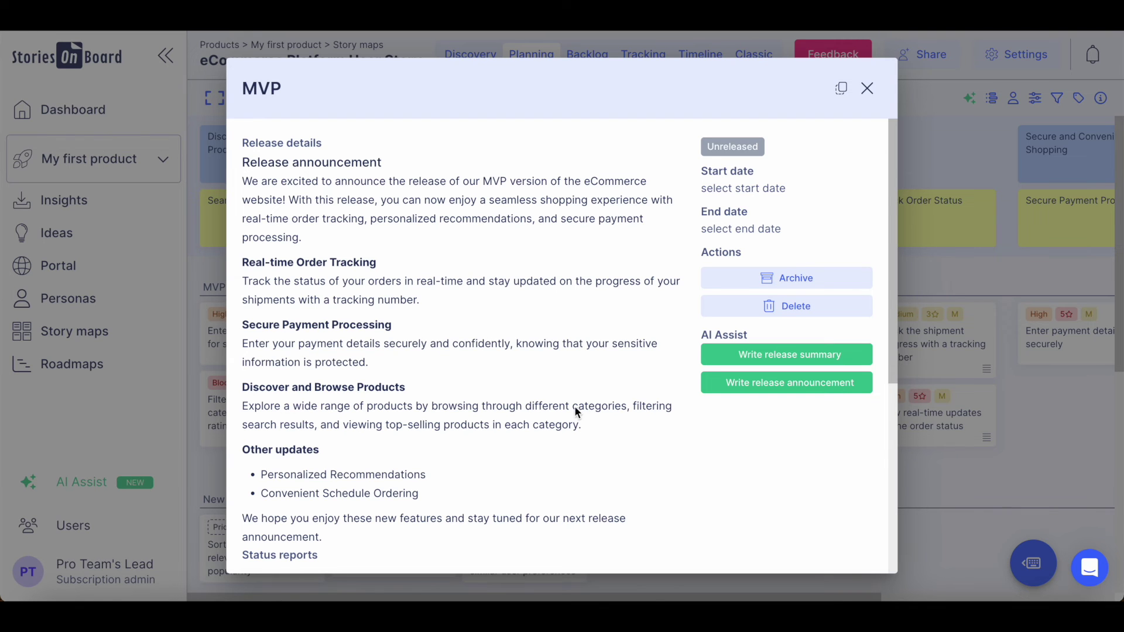
{"action": "left_click", "coordinate": [868, 89]}
- Switch the story map to the Backlog view
{"action": "left_click", "coordinate": [587, 54]}
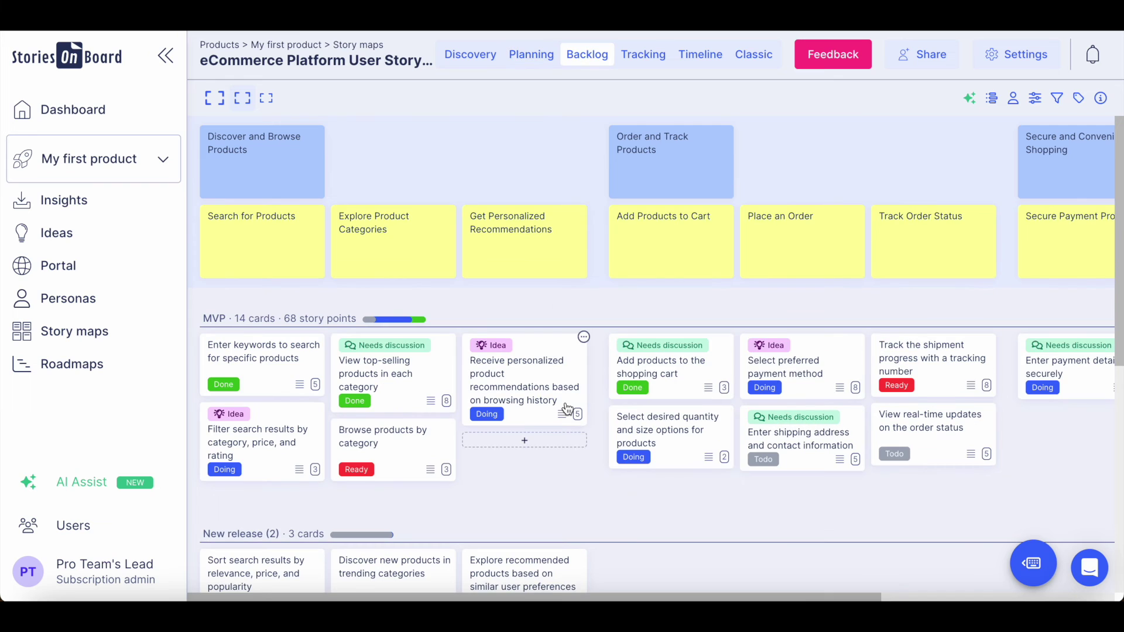